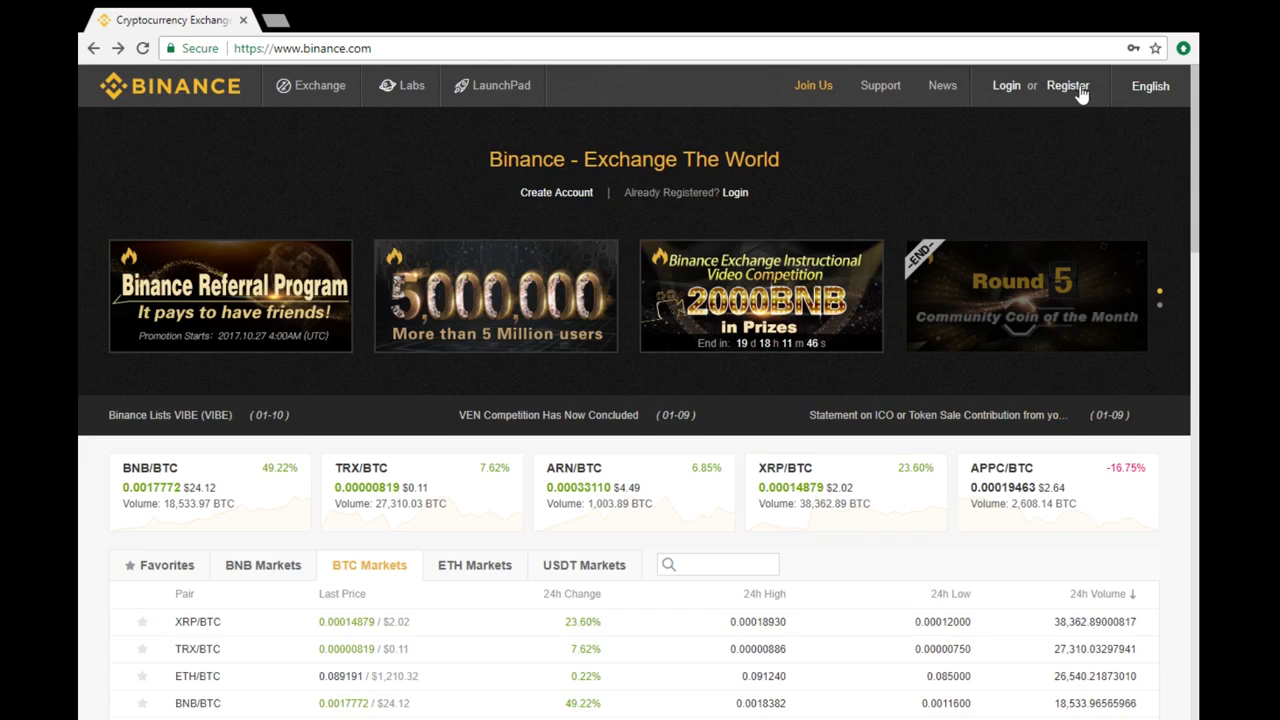
Step: Fill the registration form with an e-mail address, password and confirmation, and accept the Terms Of Use
click(1068, 86)
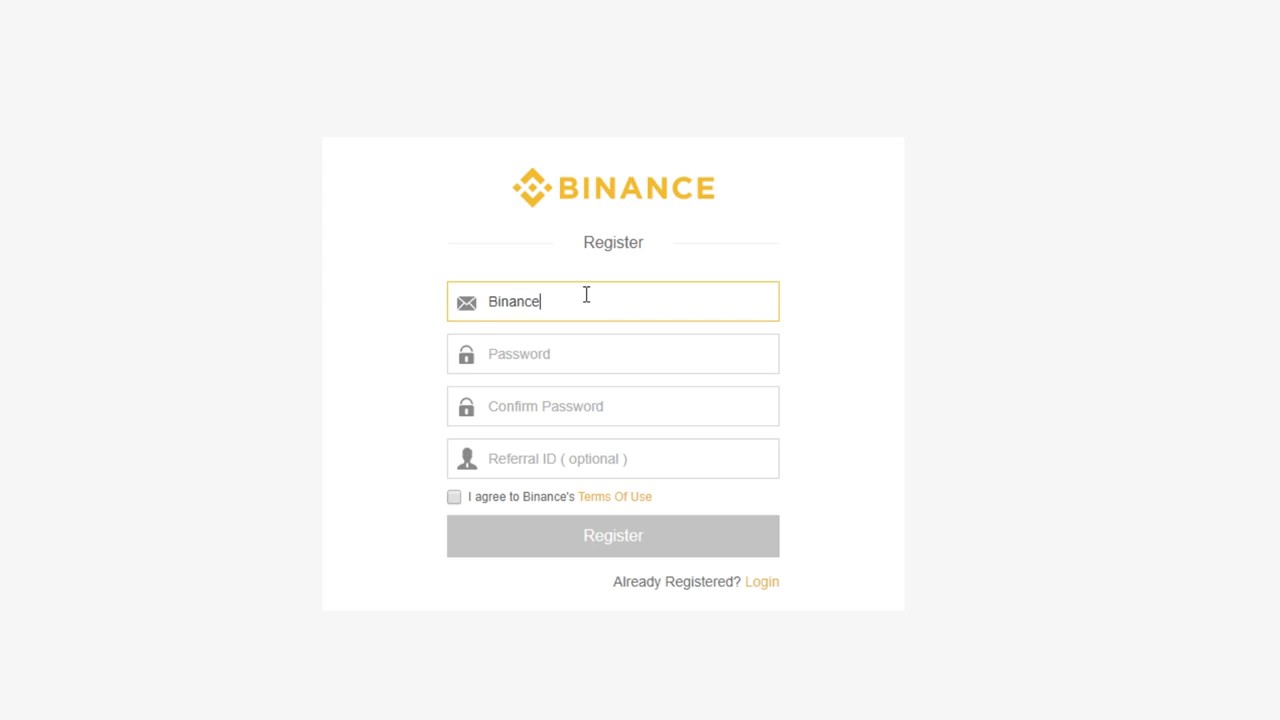
key(Tab)
text(*******)
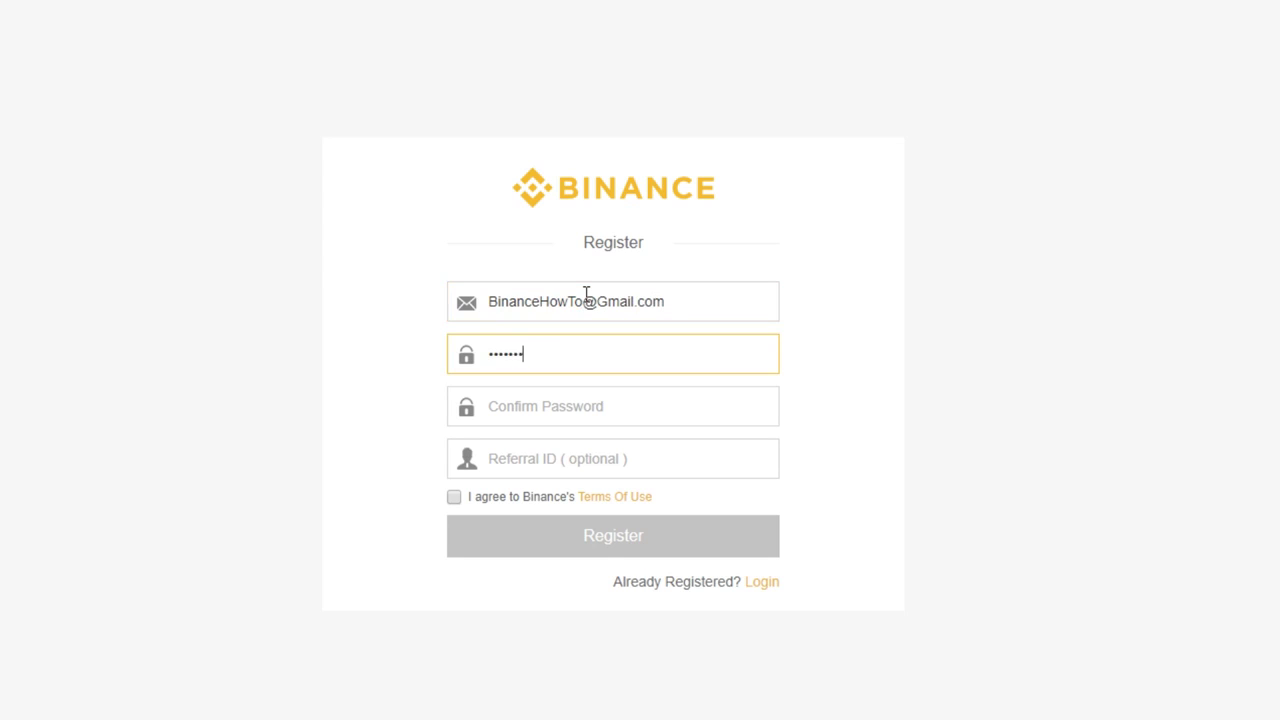
text(*)
key(Tab)
text(***)
click(454, 497)
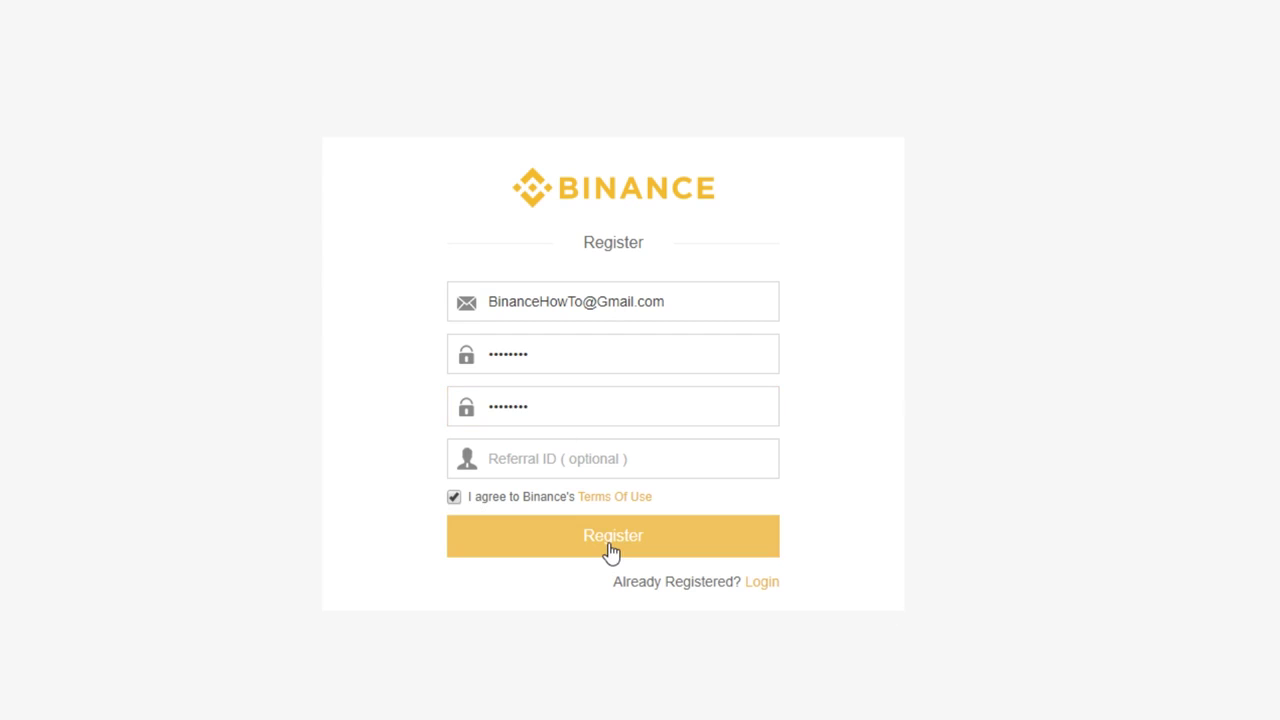
Step: Review the terms of use, submit the registration and solve the slider captcha
click(614, 497)
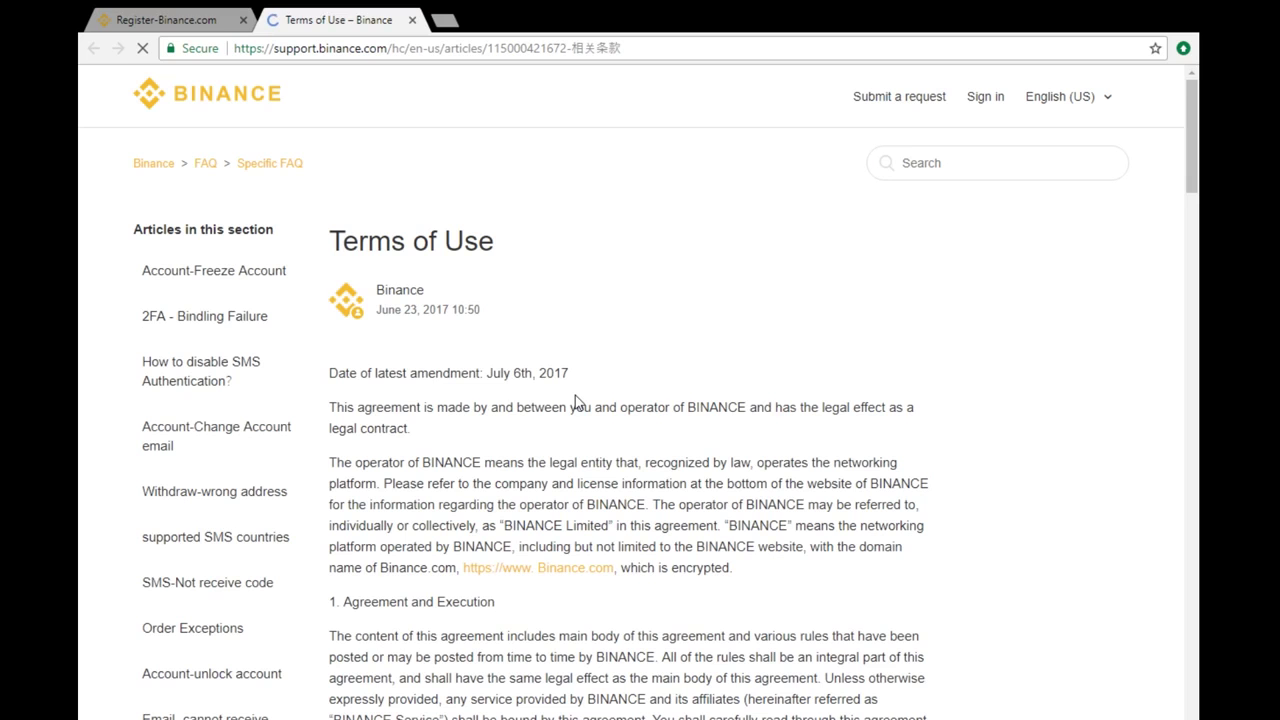
scroll(575, 400, down, 5)
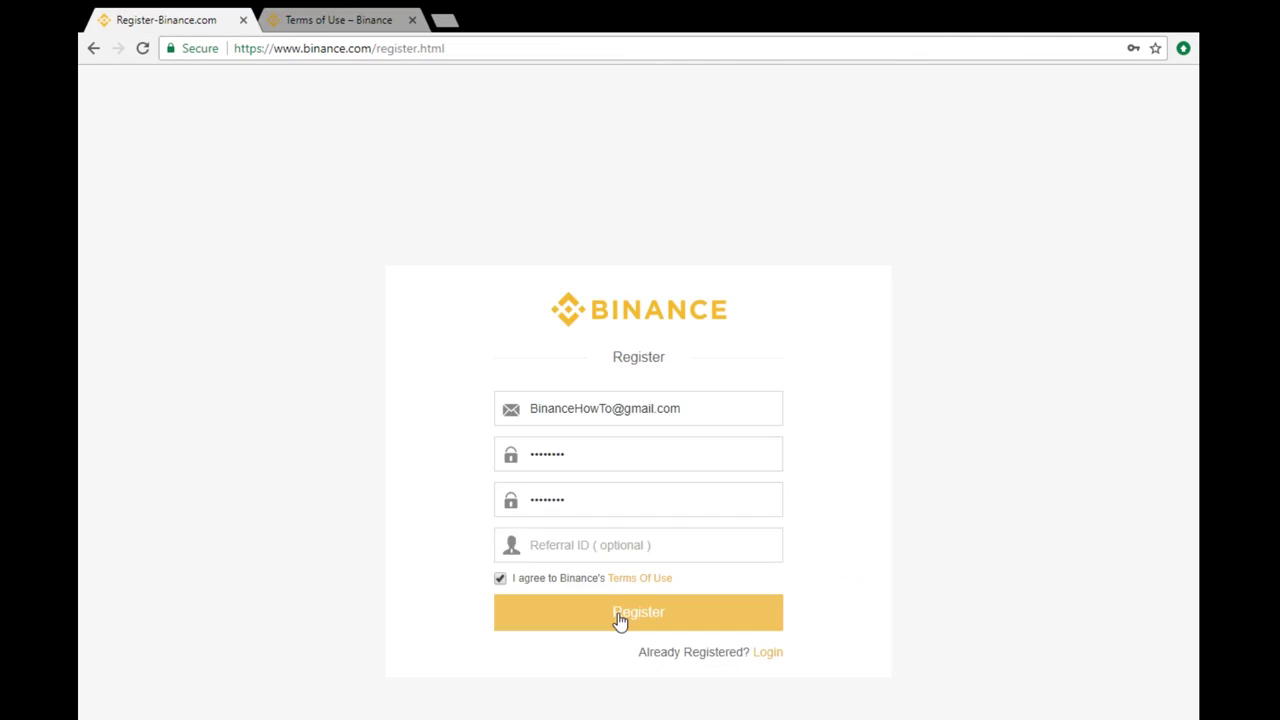
click(619, 621)
drag(549, 520, 617, 520)
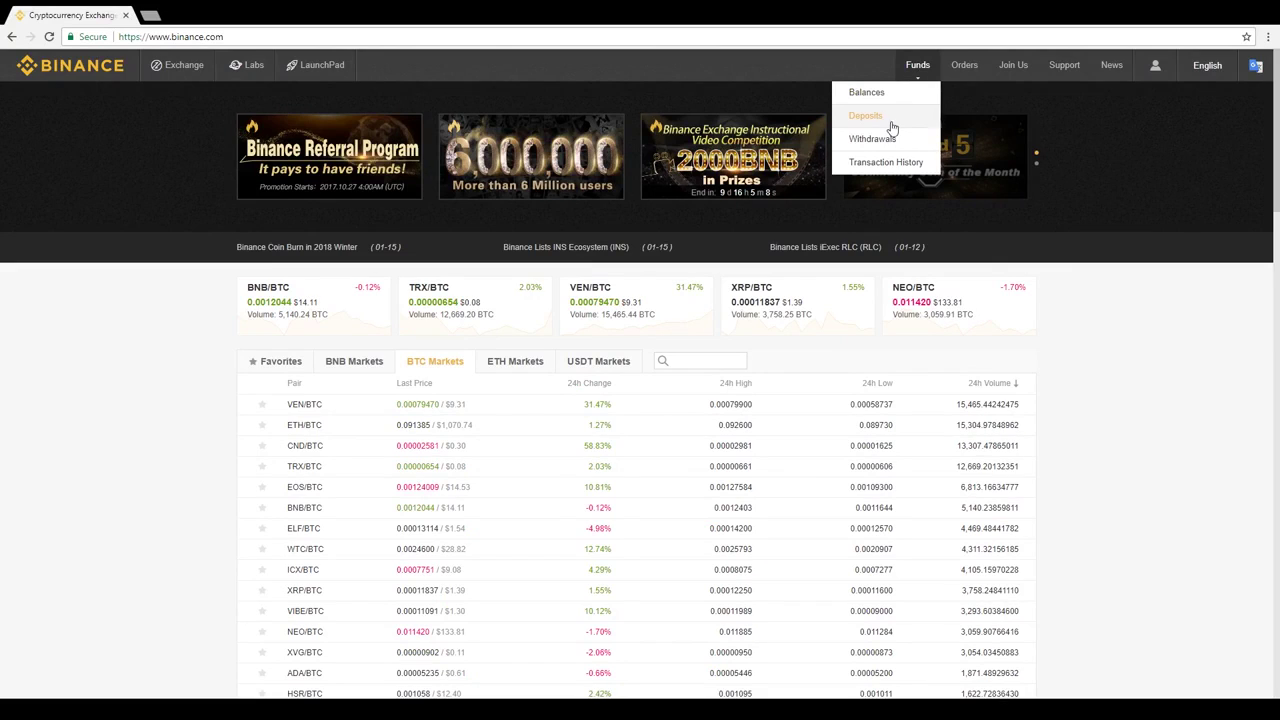
Step: Go to the deposit page and choose BTC - Bitcoin as the deposit coin
click(891, 127)
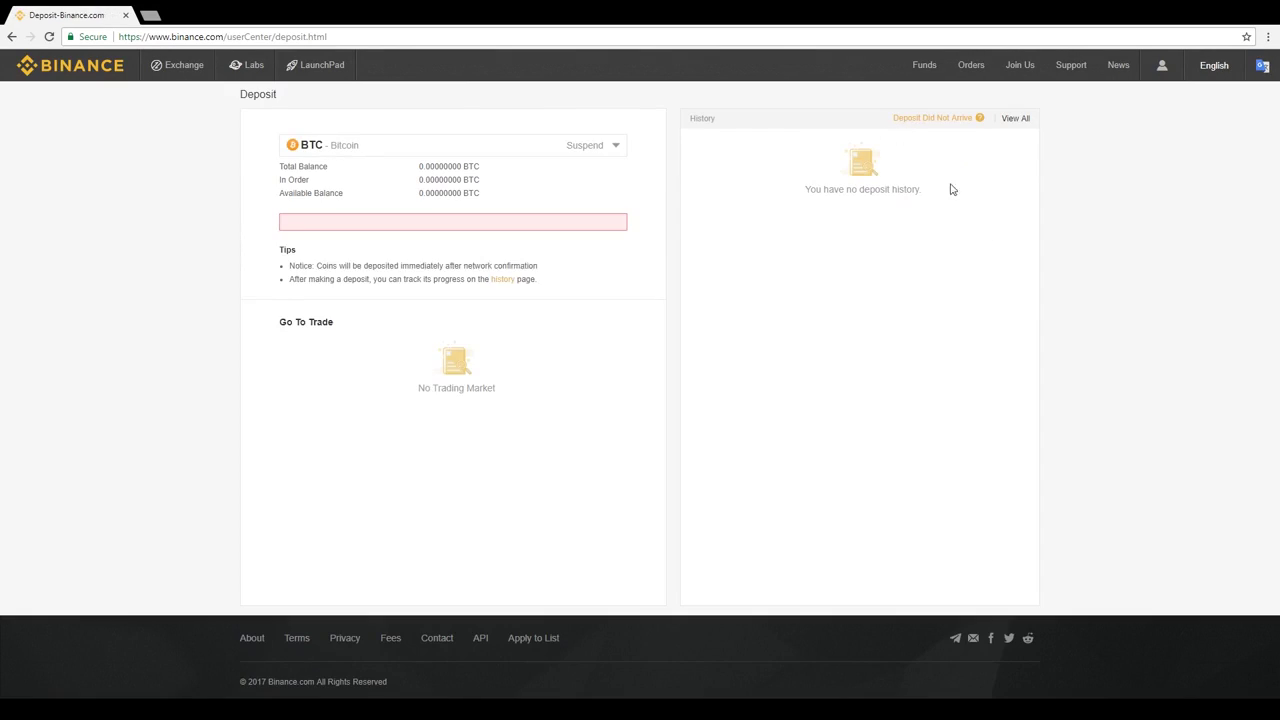
click(616, 149)
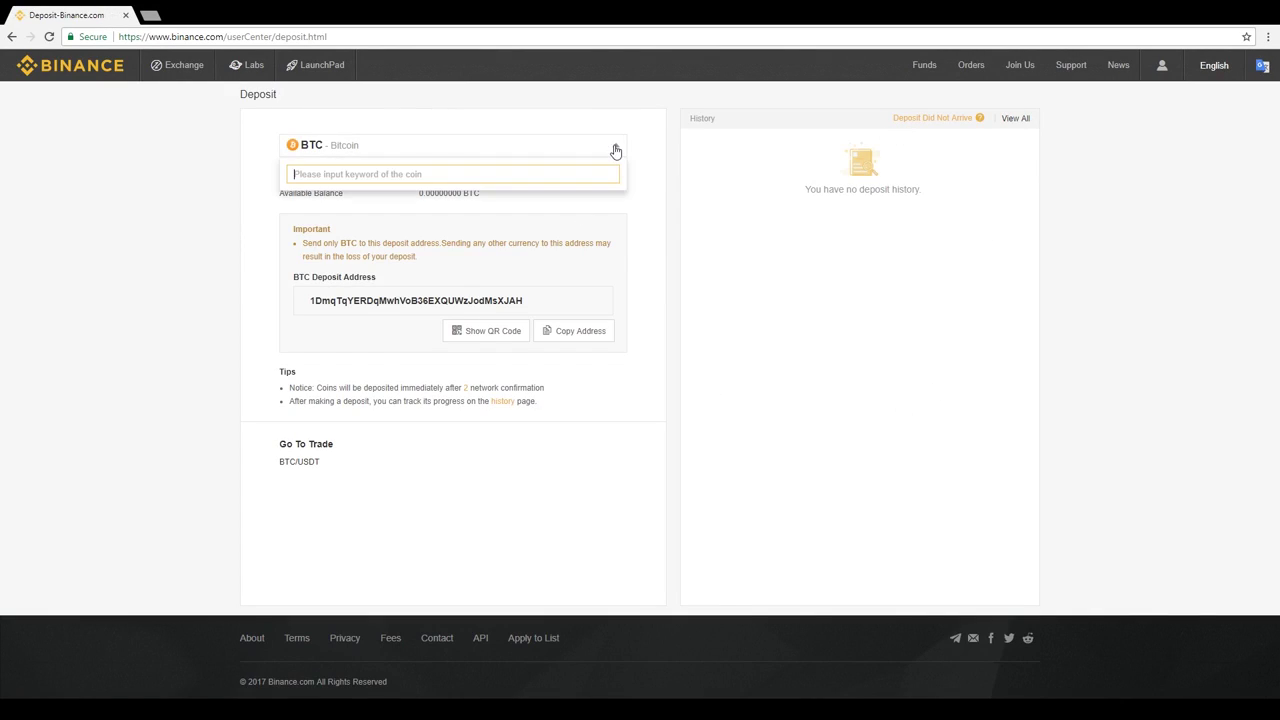
scroll(410, 270, down, 3)
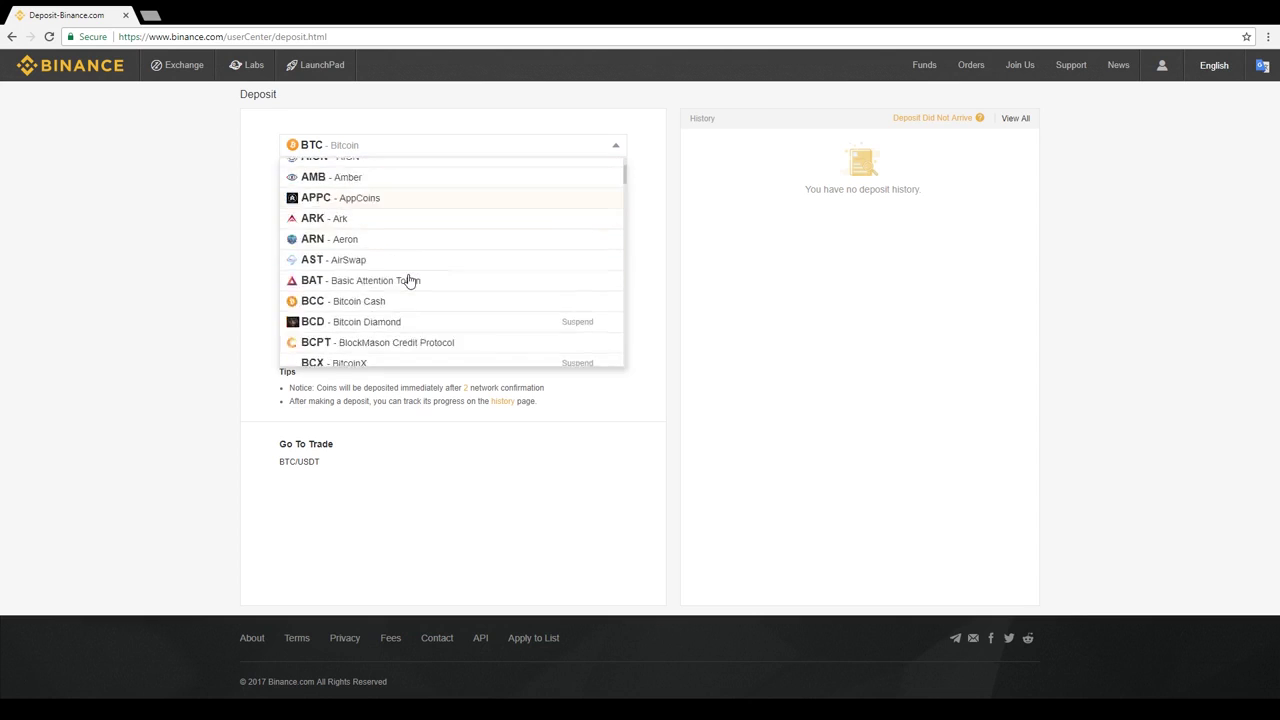
scroll(370, 303, down, 2)
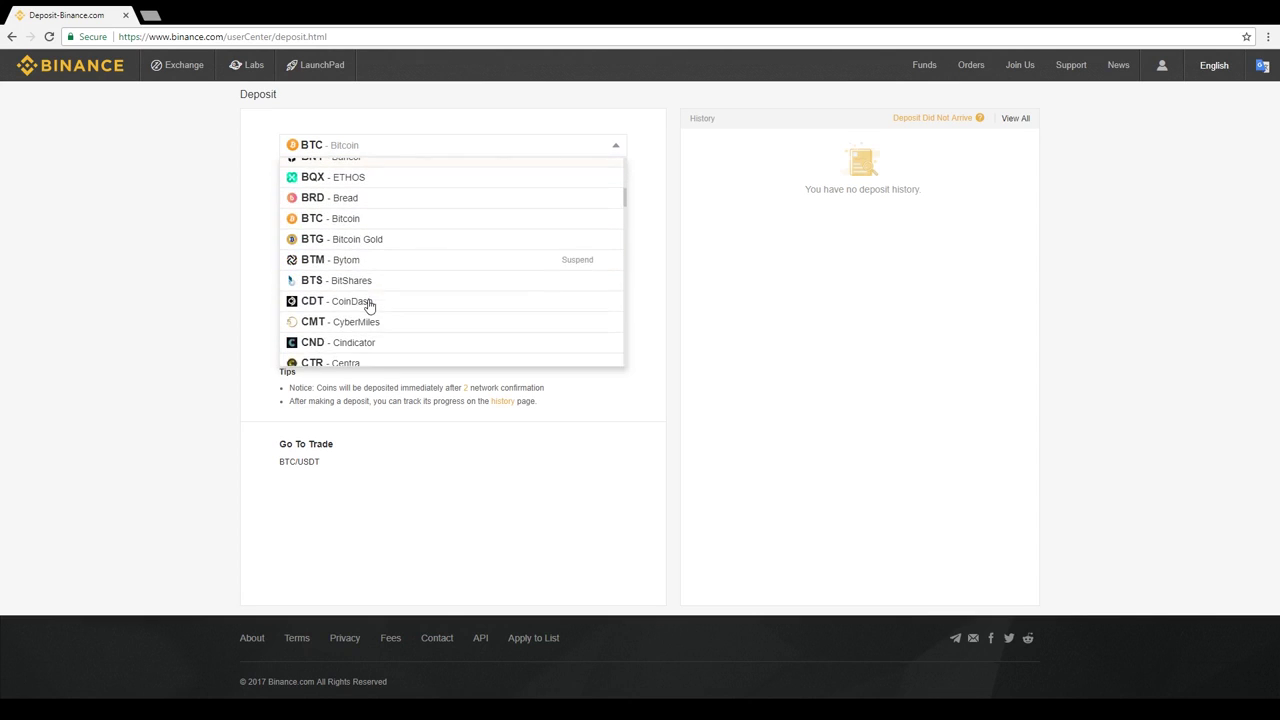
click(344, 222)
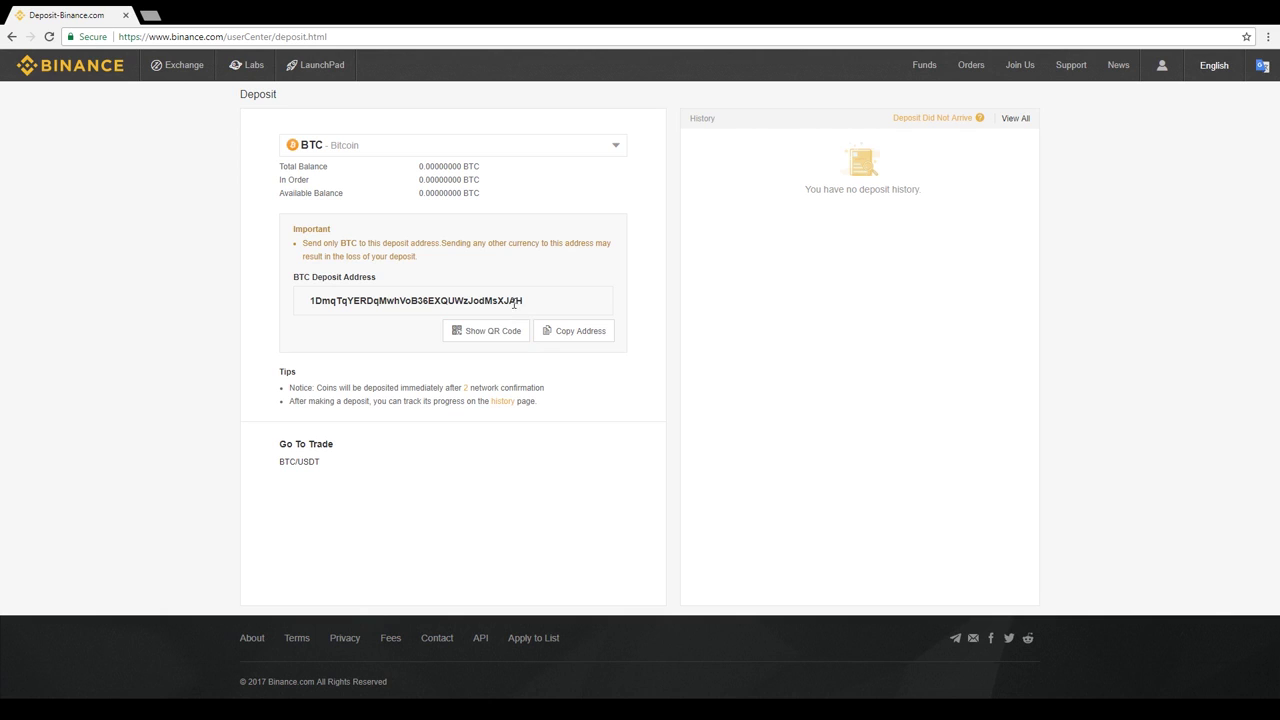
Step: Copy the BTC deposit address with Copy Address
drag(533, 304, 295, 308)
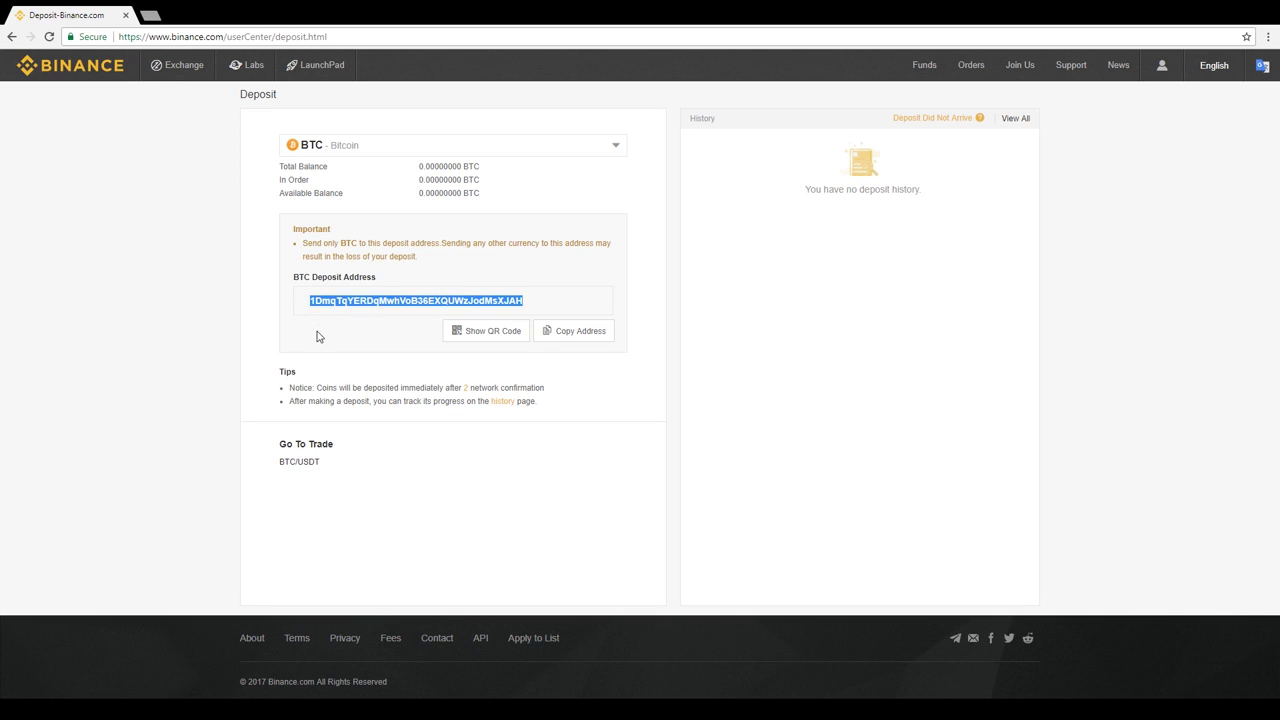
click(318, 336)
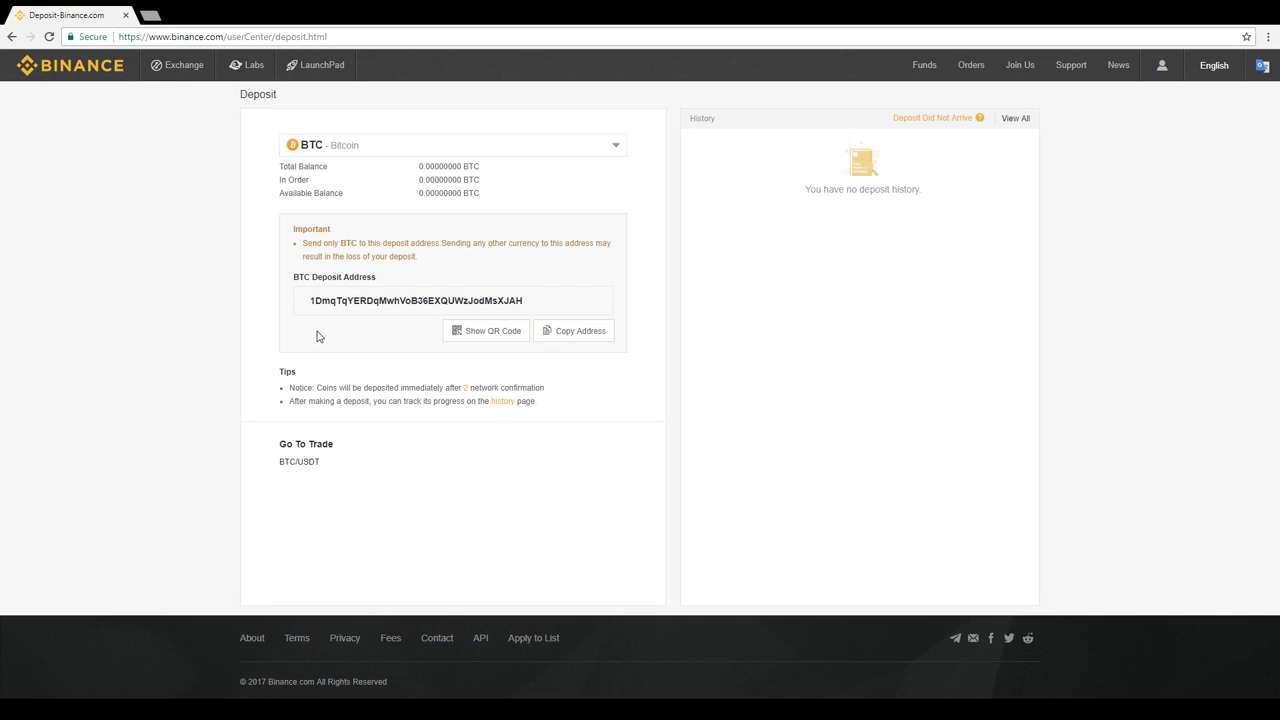
click(601, 339)
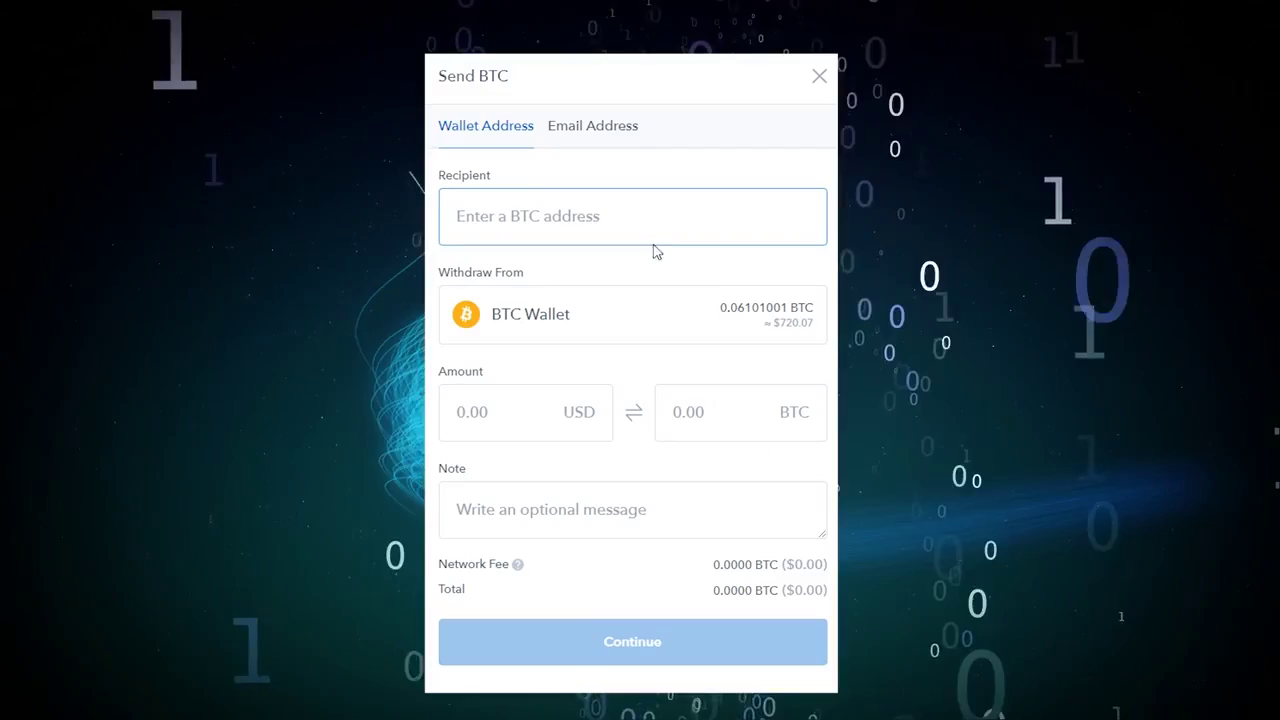
Step: Paste the Binance BTC deposit address as recipient and enter 500 USD as the amount
key(ctrl+v)
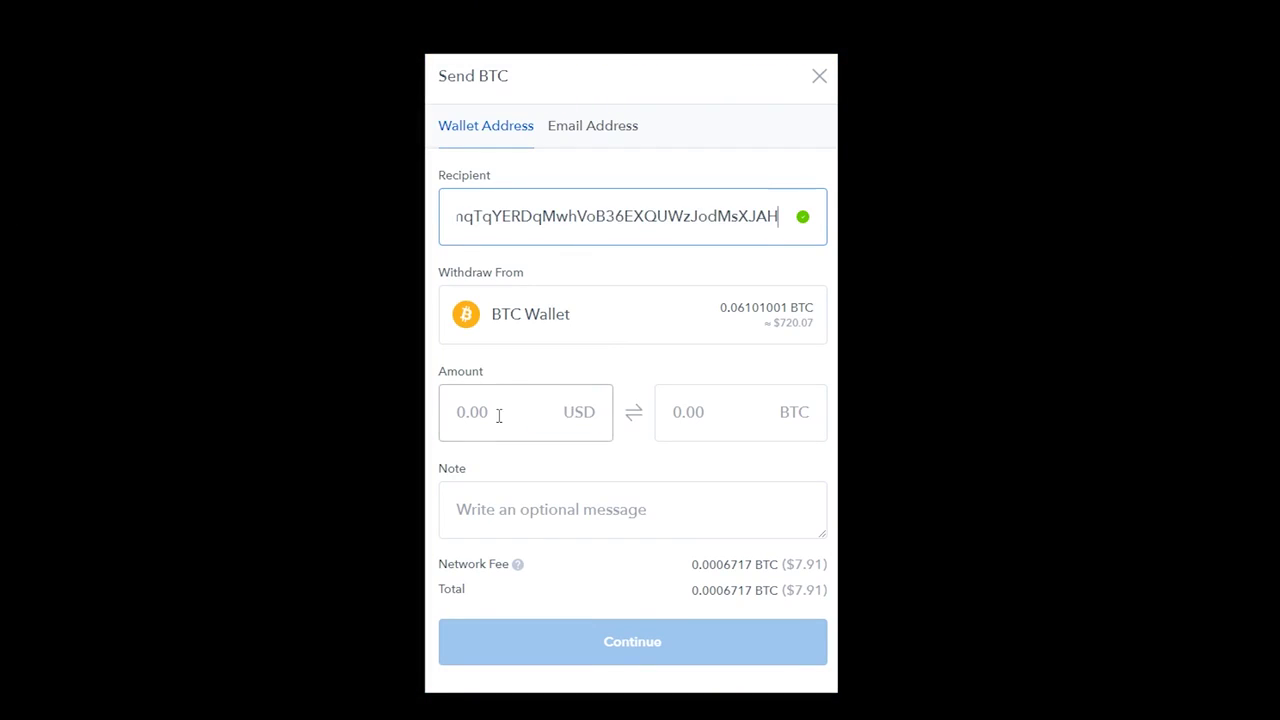
click(500, 416)
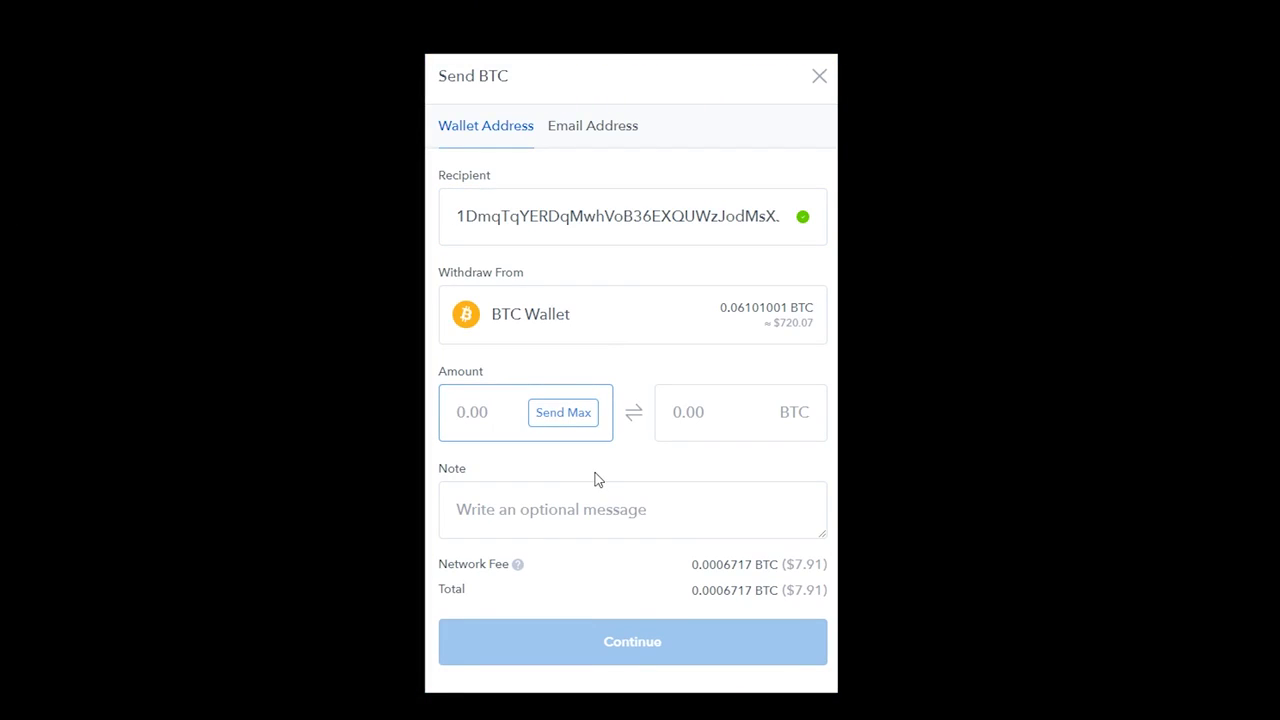
text(500.)
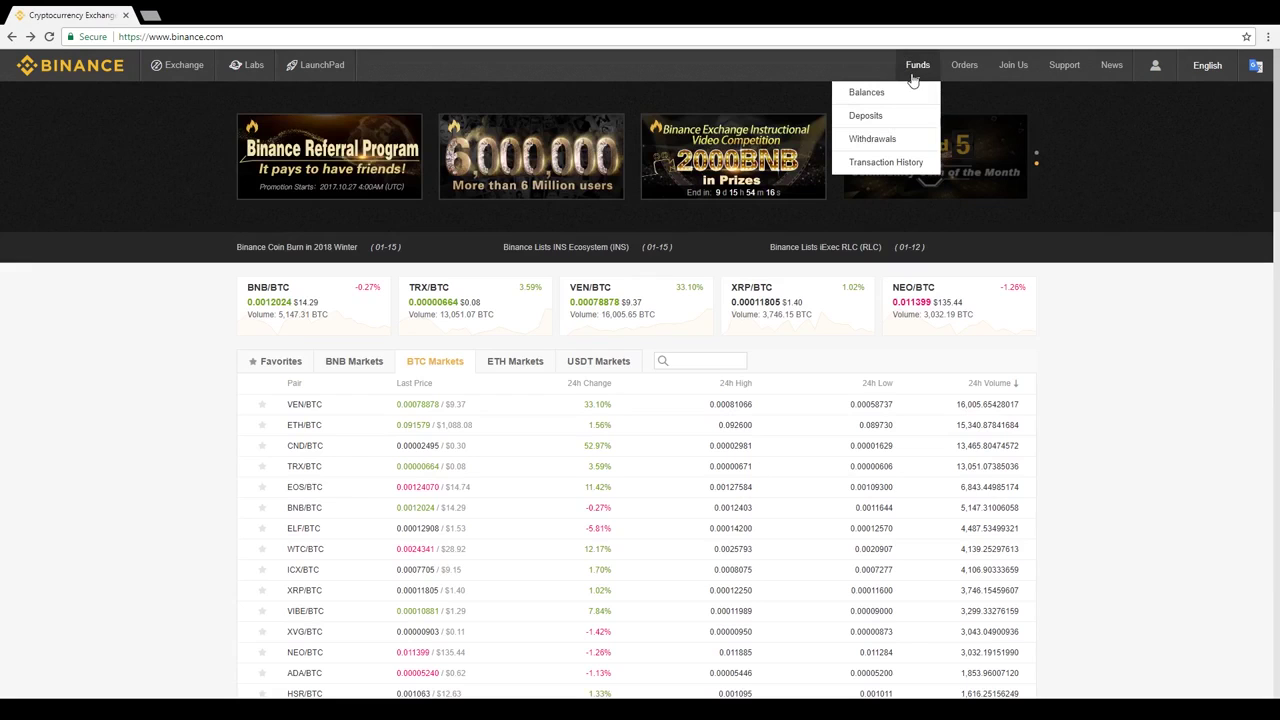
Step: Choose BTC on the Withdrawals page, paste the destination wallet address and enter amount .25
click(884, 145)
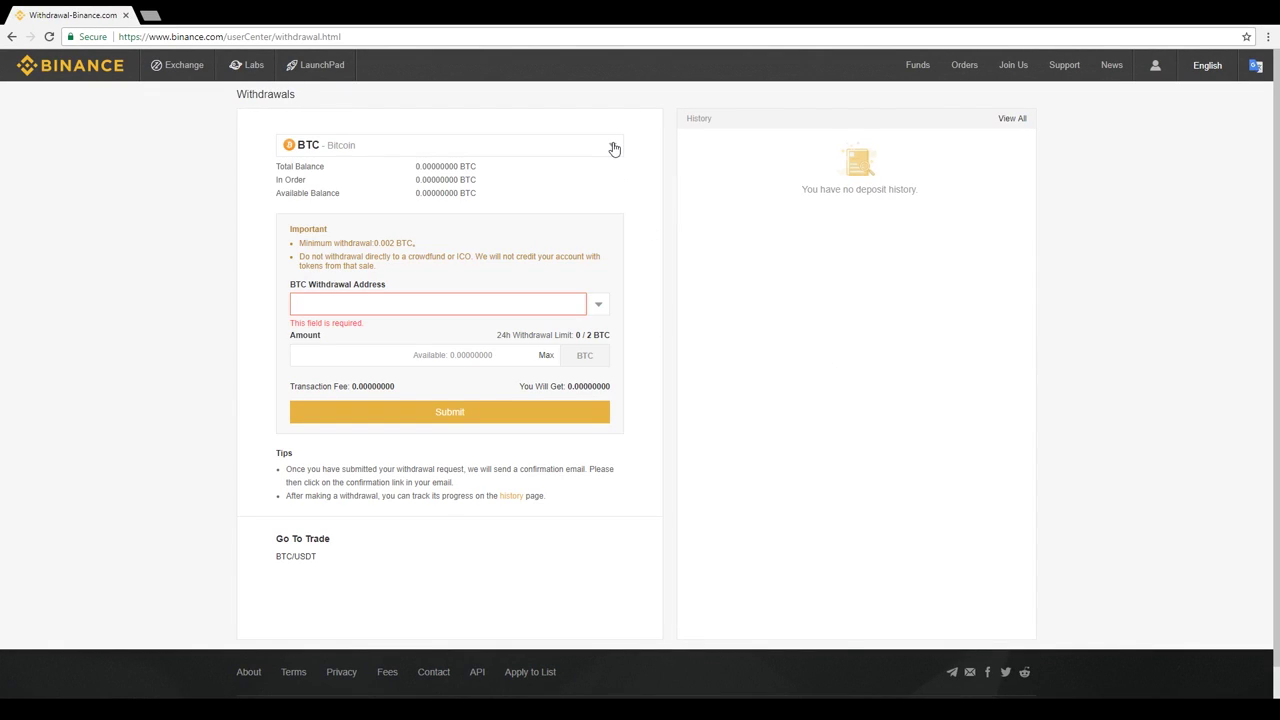
click(614, 148)
scroll(440, 257, down, 5)
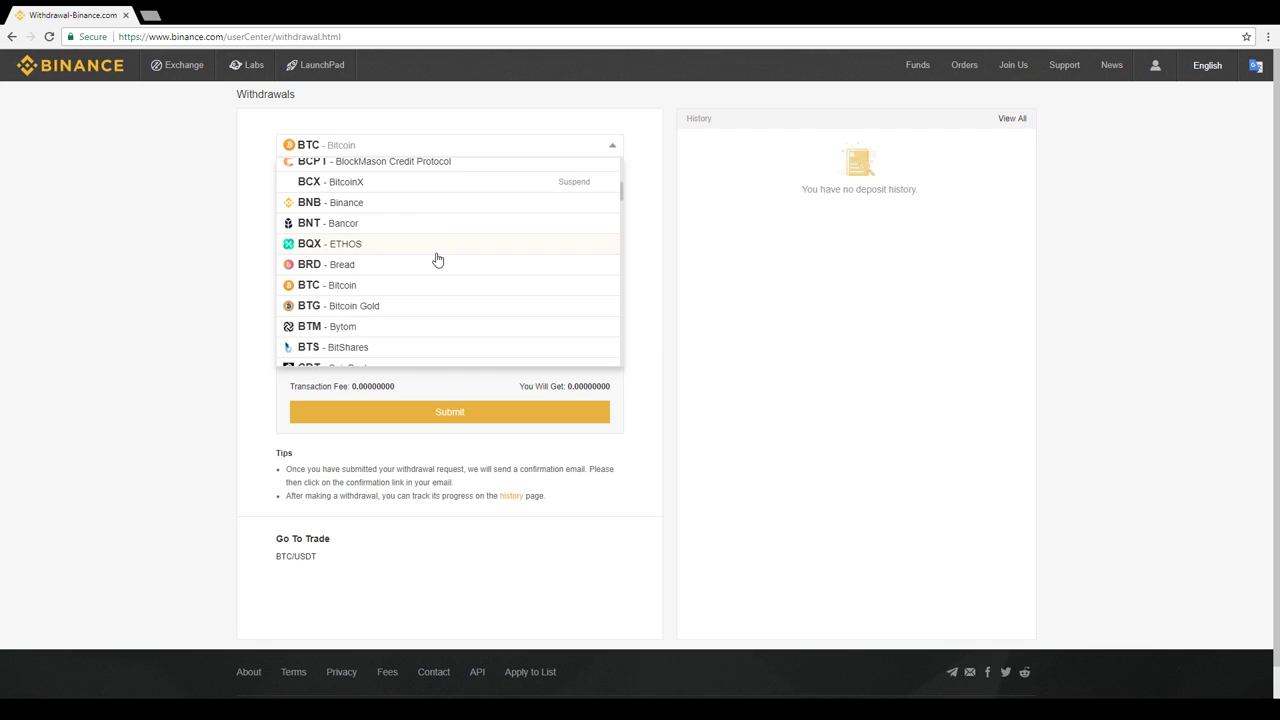
click(381, 290)
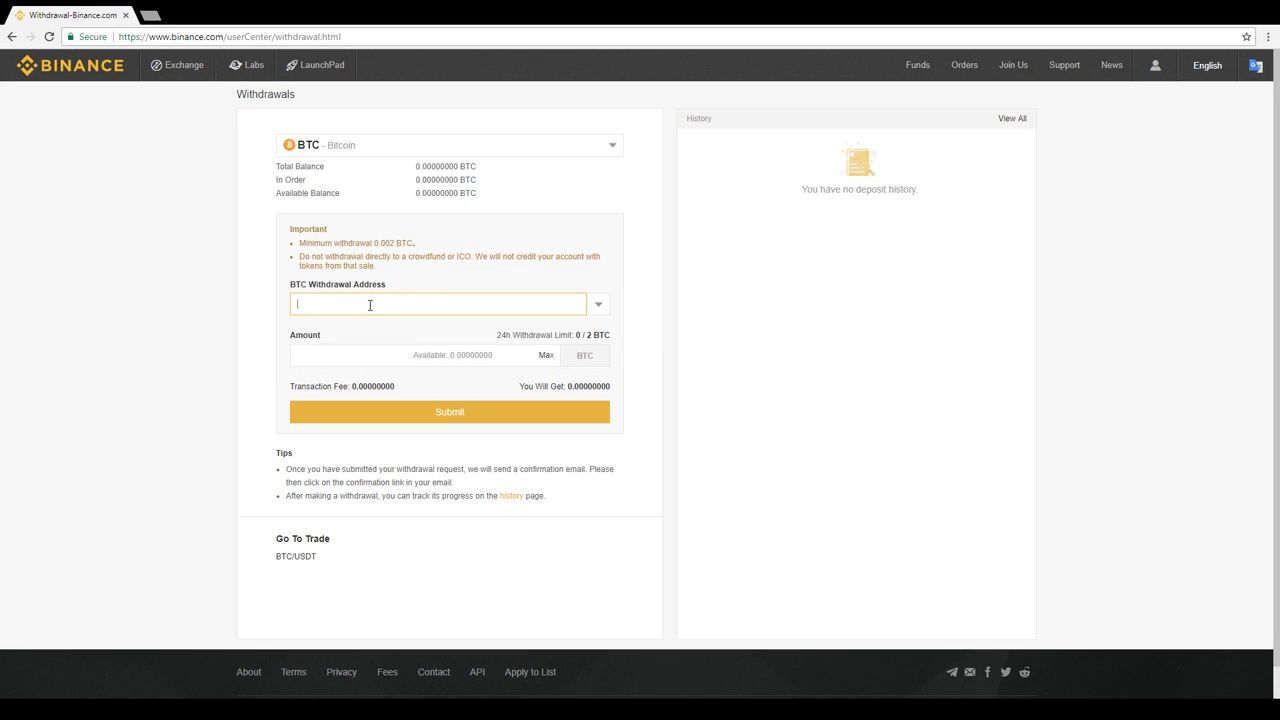
text(1HSHQRDhUN6sHK4X24UsAPgCAafLPXJiYu)
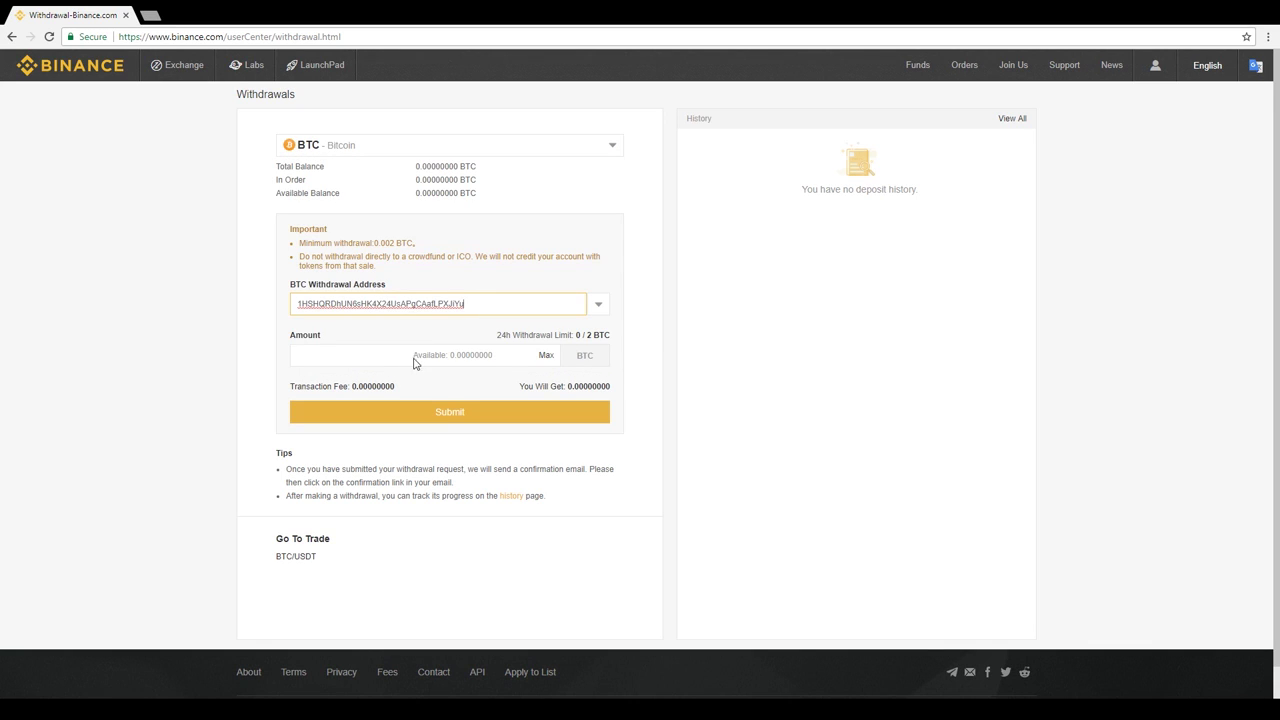
click(380, 354)
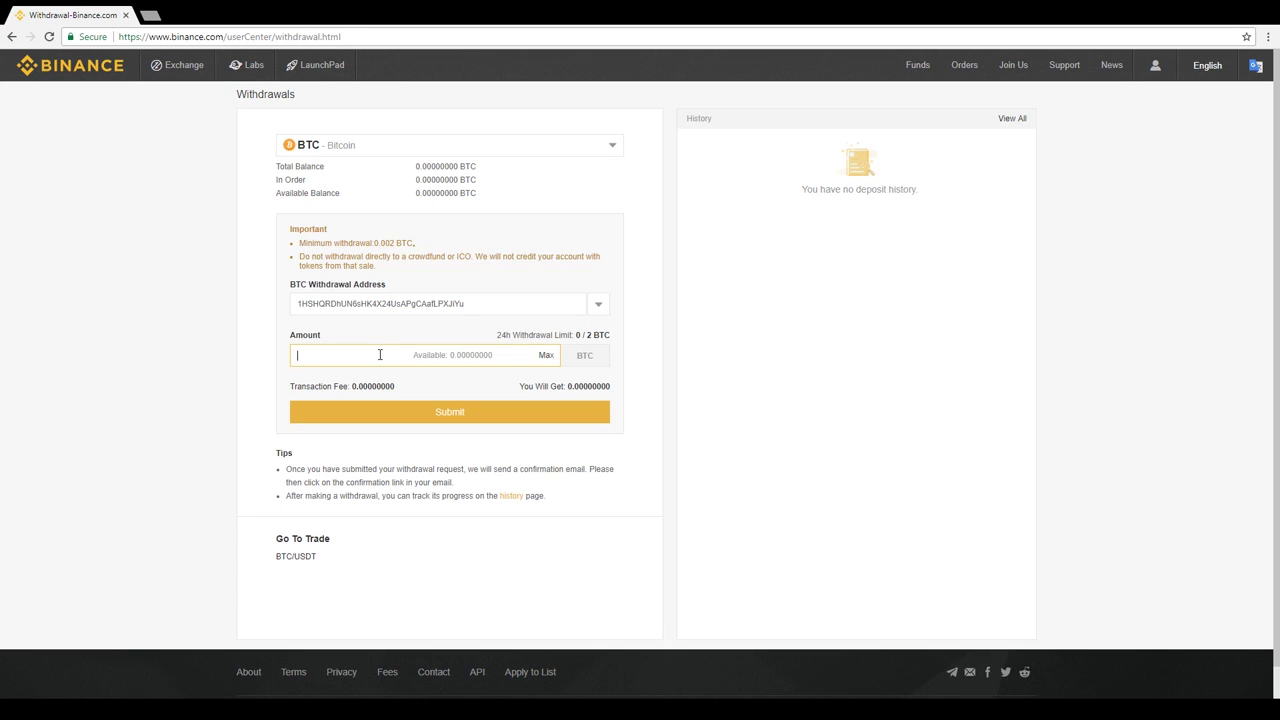
text(.25)
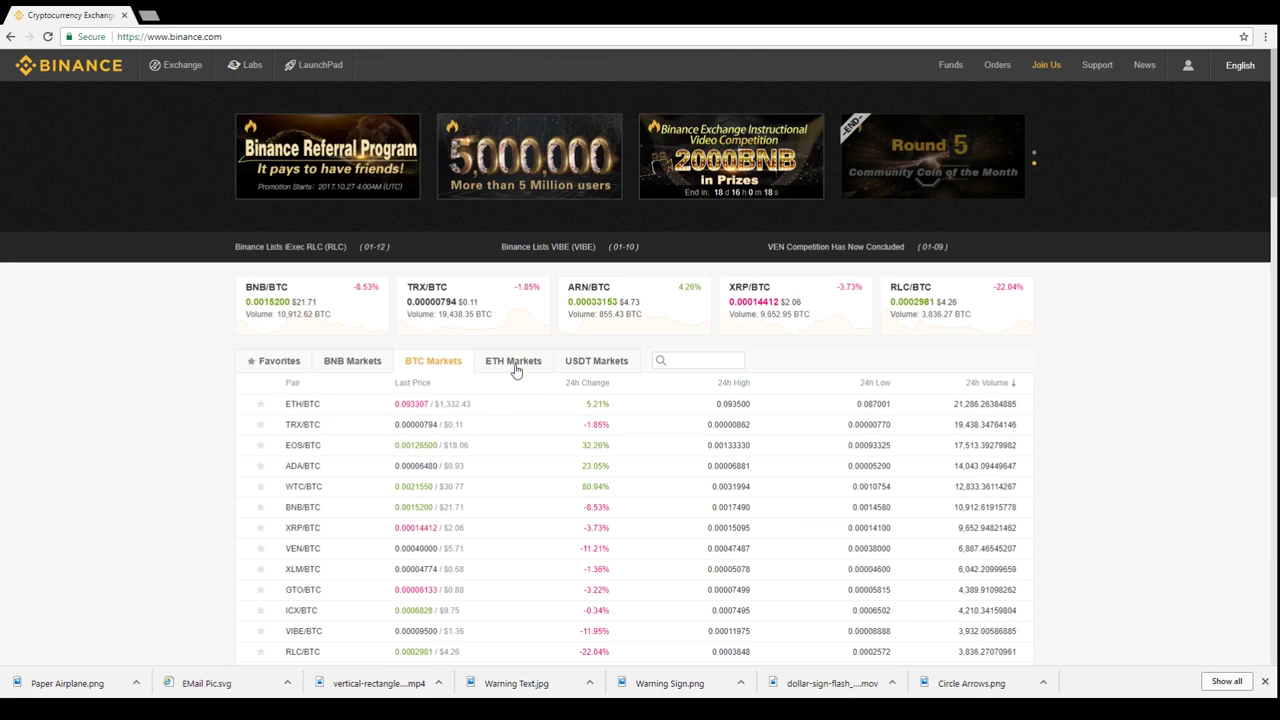
Step: Look over the BNB Markets trading pairs on the Binance home page
click(349, 364)
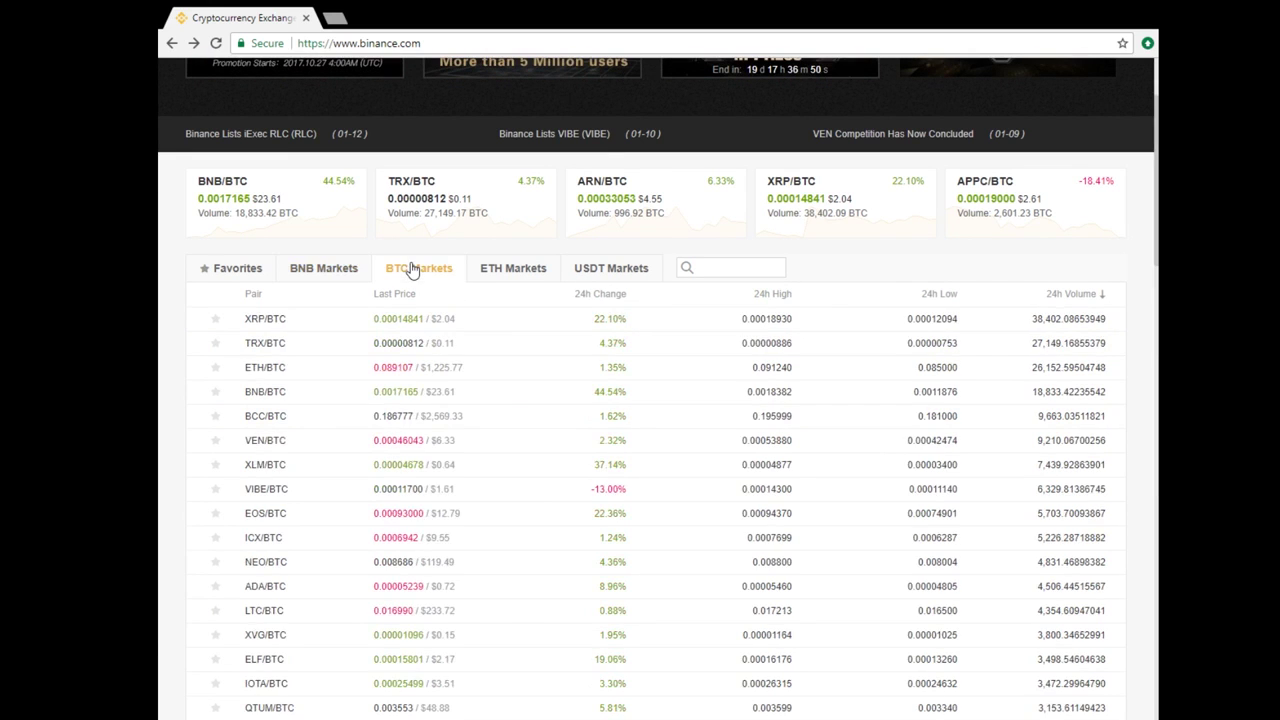
Step: Open XRP/BTC and fill the limit buy form with 1000 XRP at 0.00014850 BTC
click(317, 324)
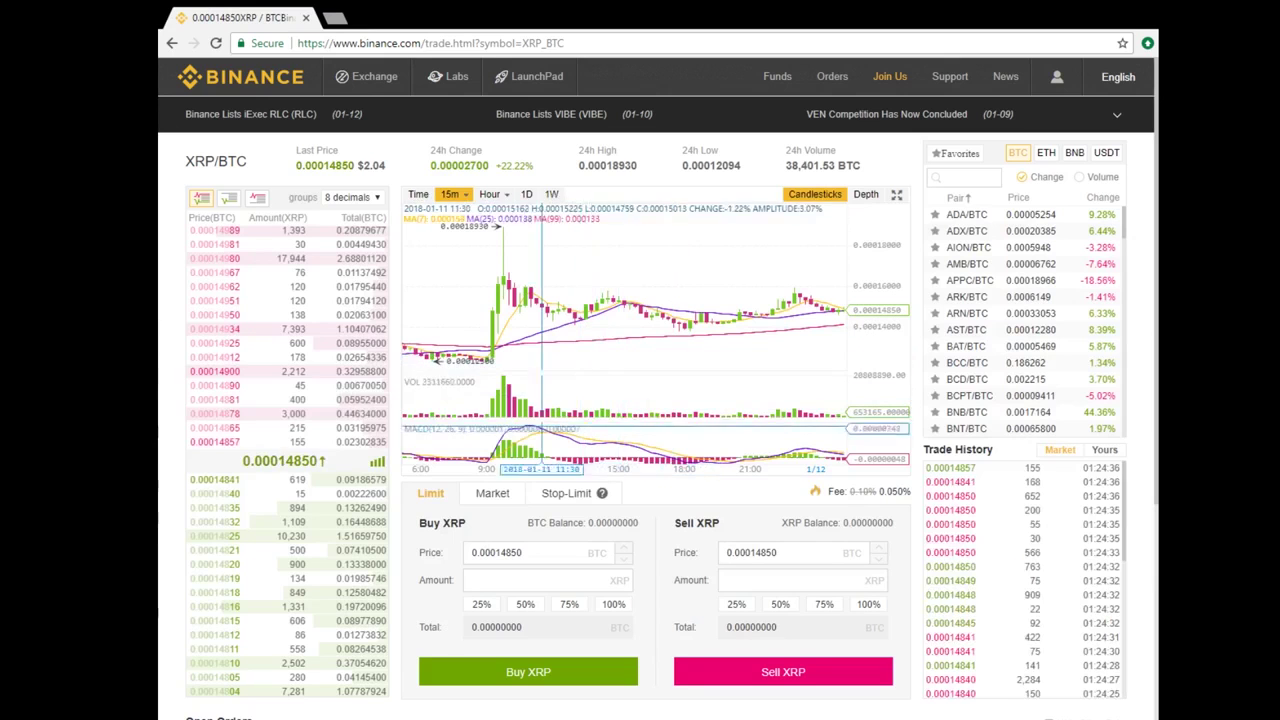
mouse_move(370, 80)
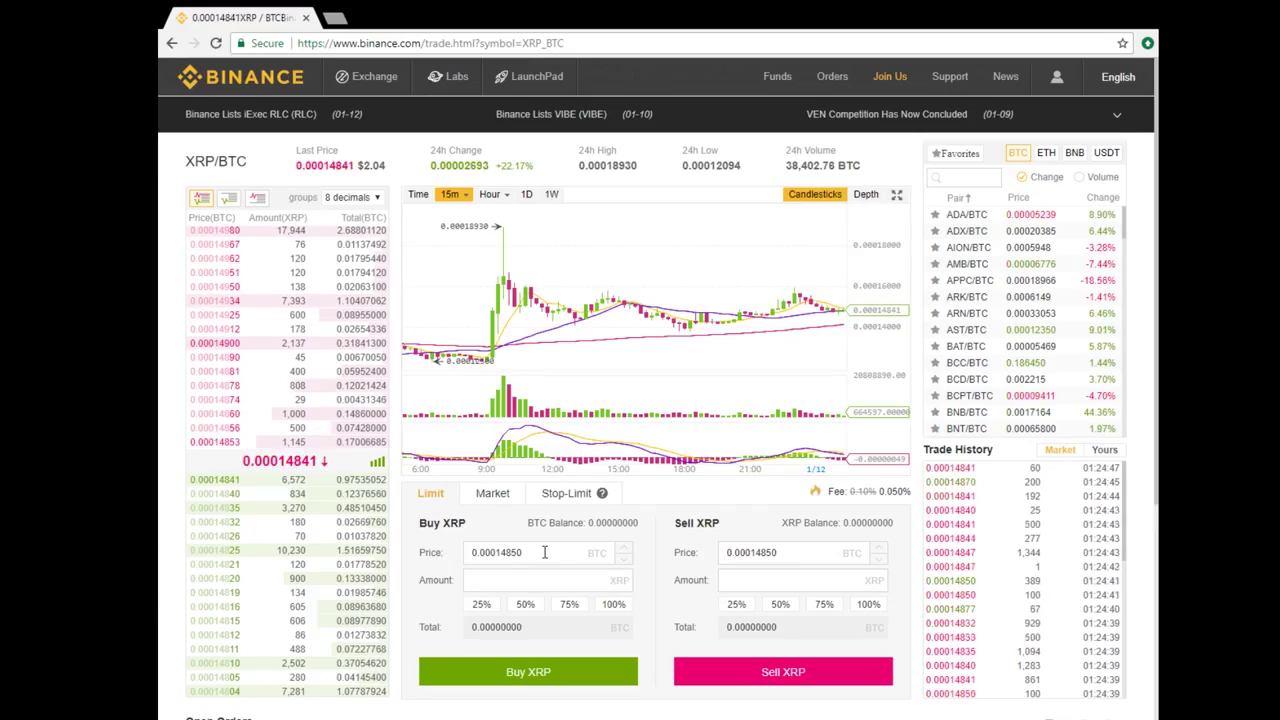
drag(545, 553, 469, 563)
click(538, 579)
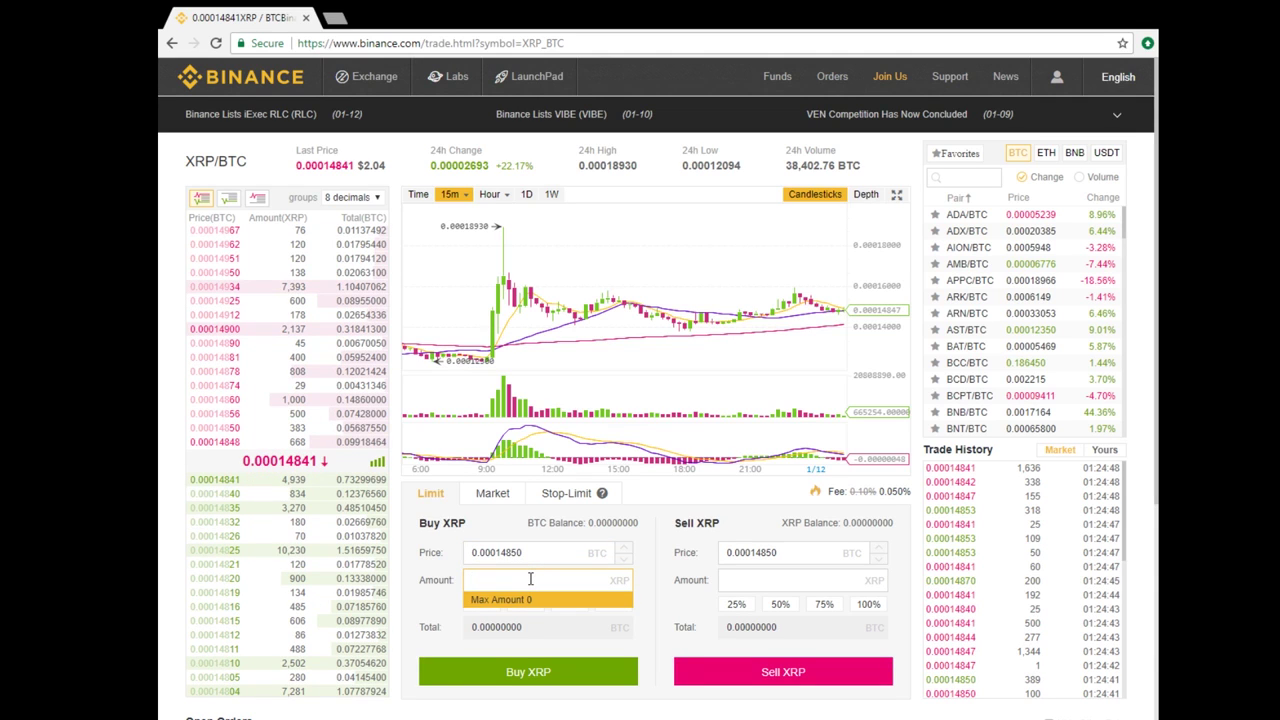
text(1000)
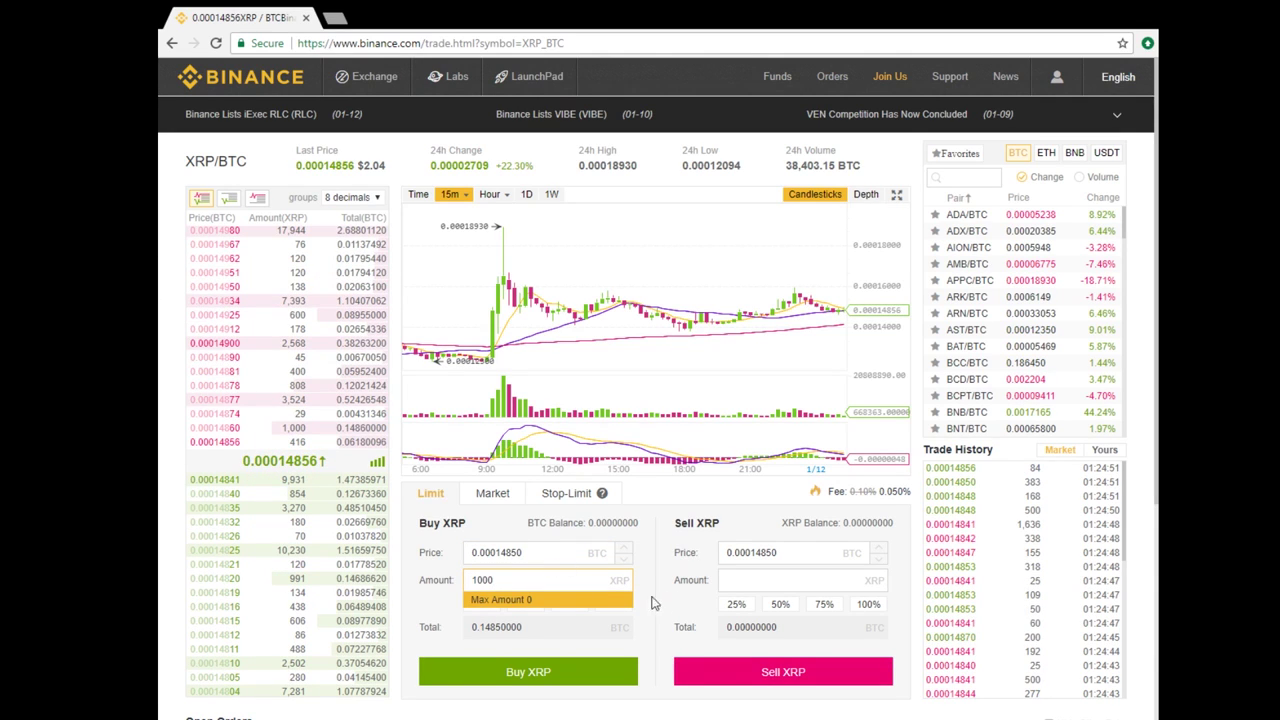
click(651, 603)
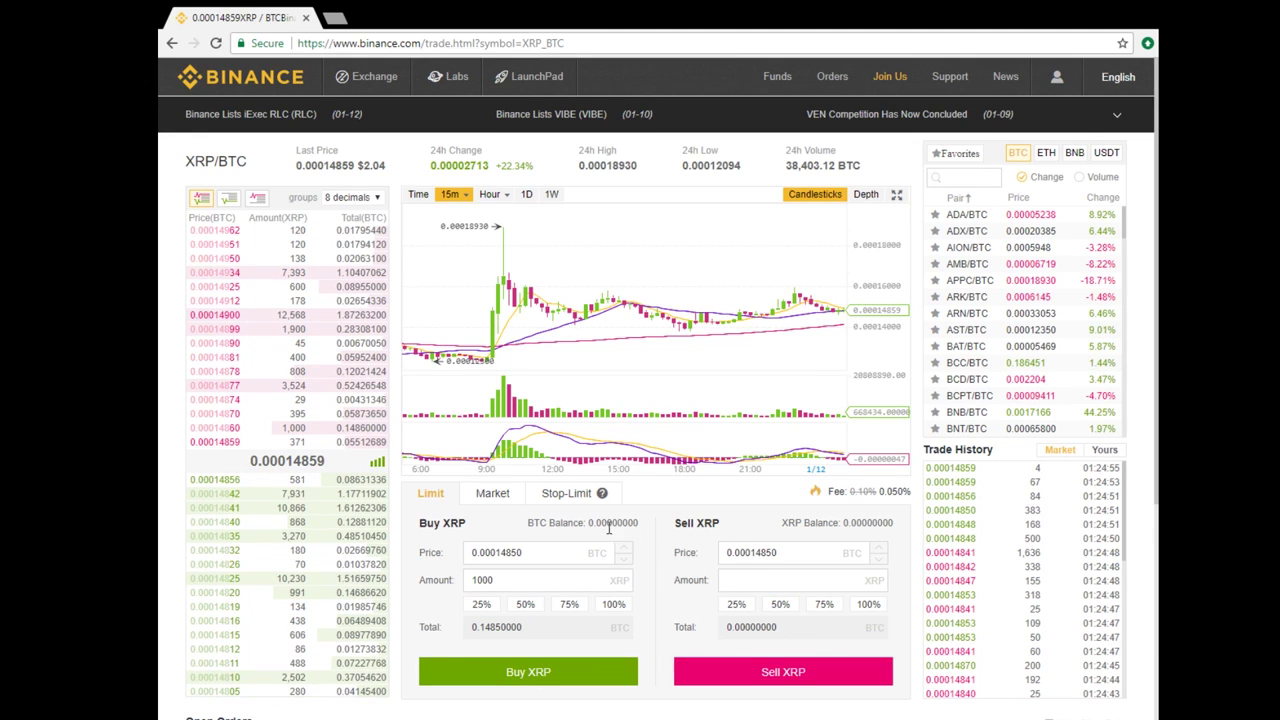
Step: Start an amount entry in the Sell XRP form, then abandon it
mouse_move(830, 82)
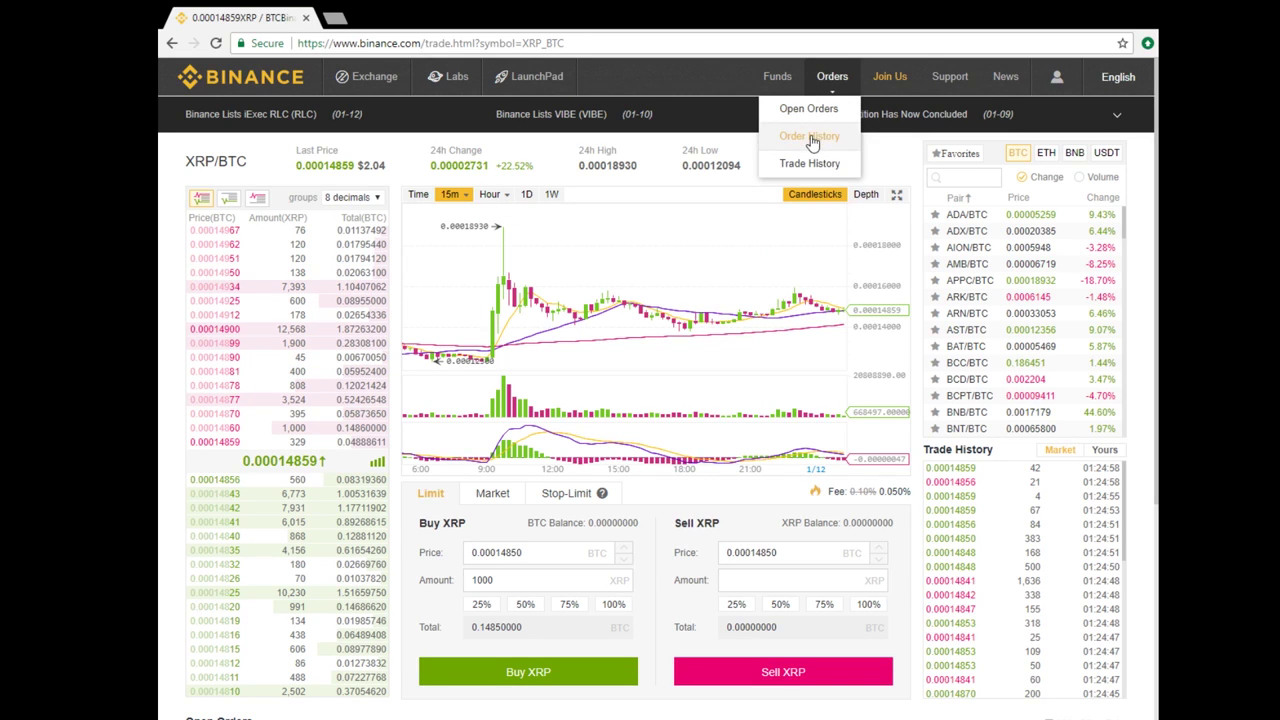
click(788, 574)
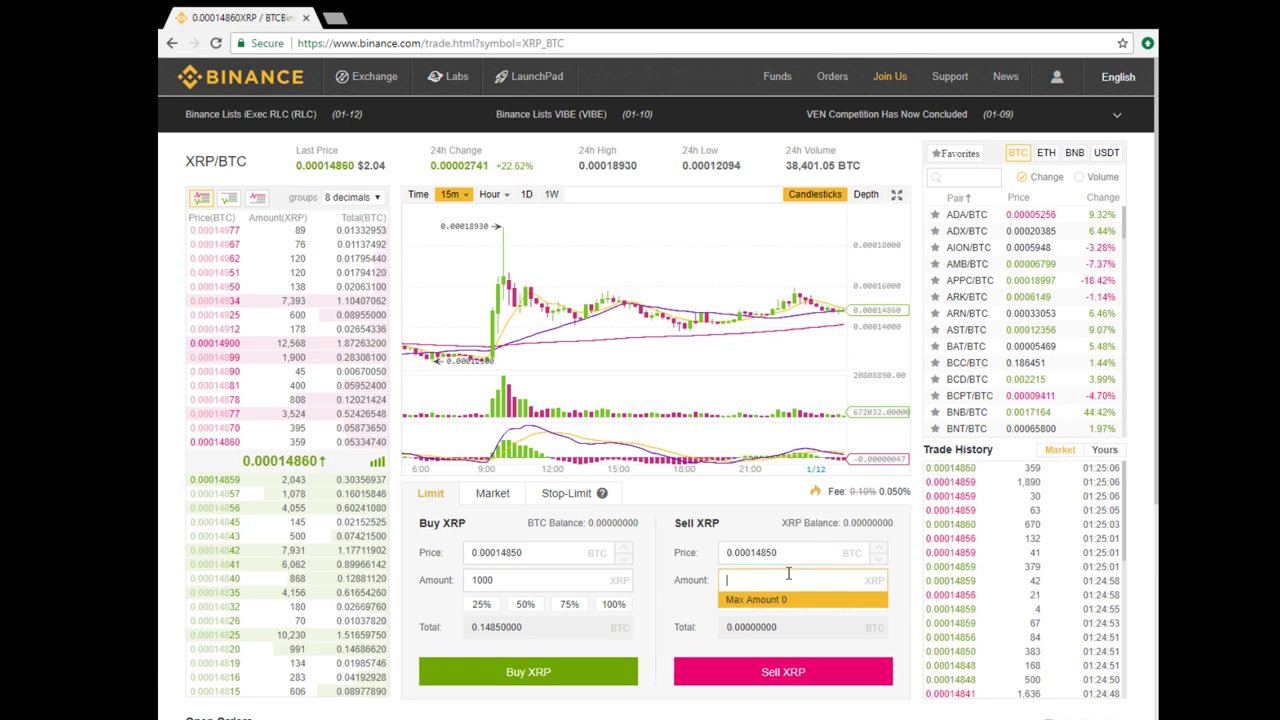
click(908, 551)
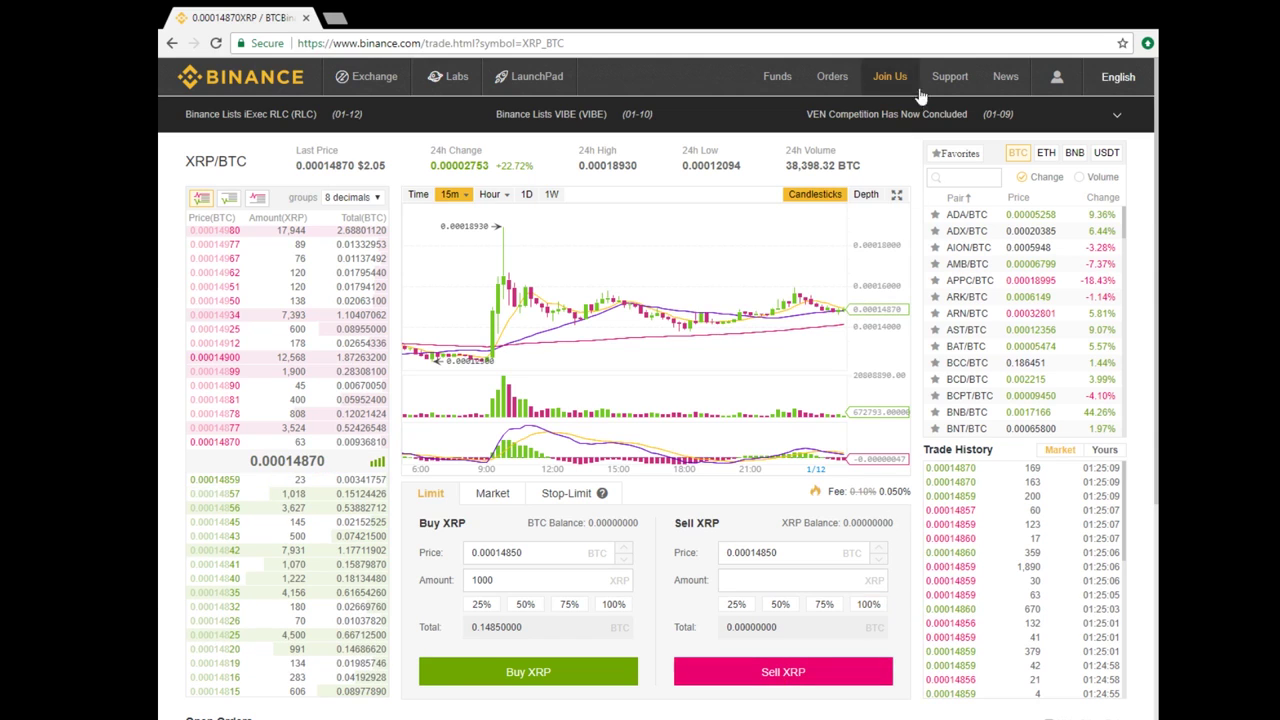
mouse_move(848, 82)
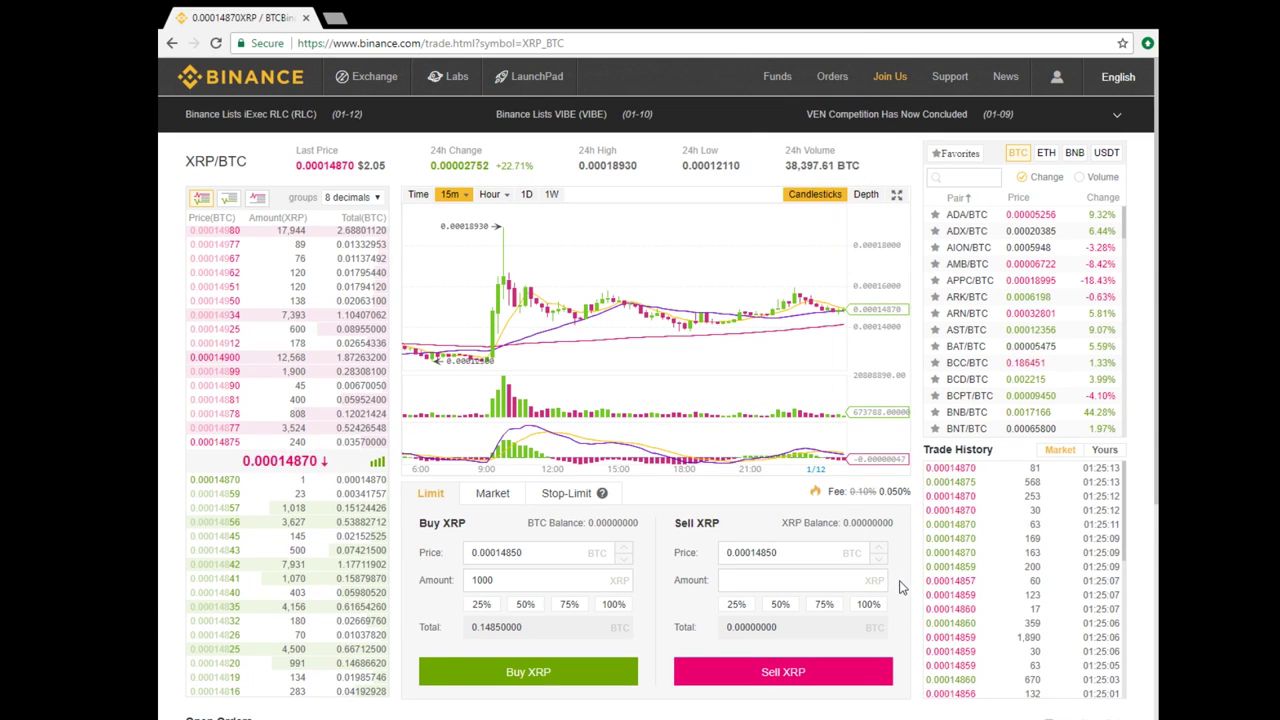
Step: Enter a 100 XRP market buy on XRP/BTC, then switch the buy form back to Limit
click(821, 108)
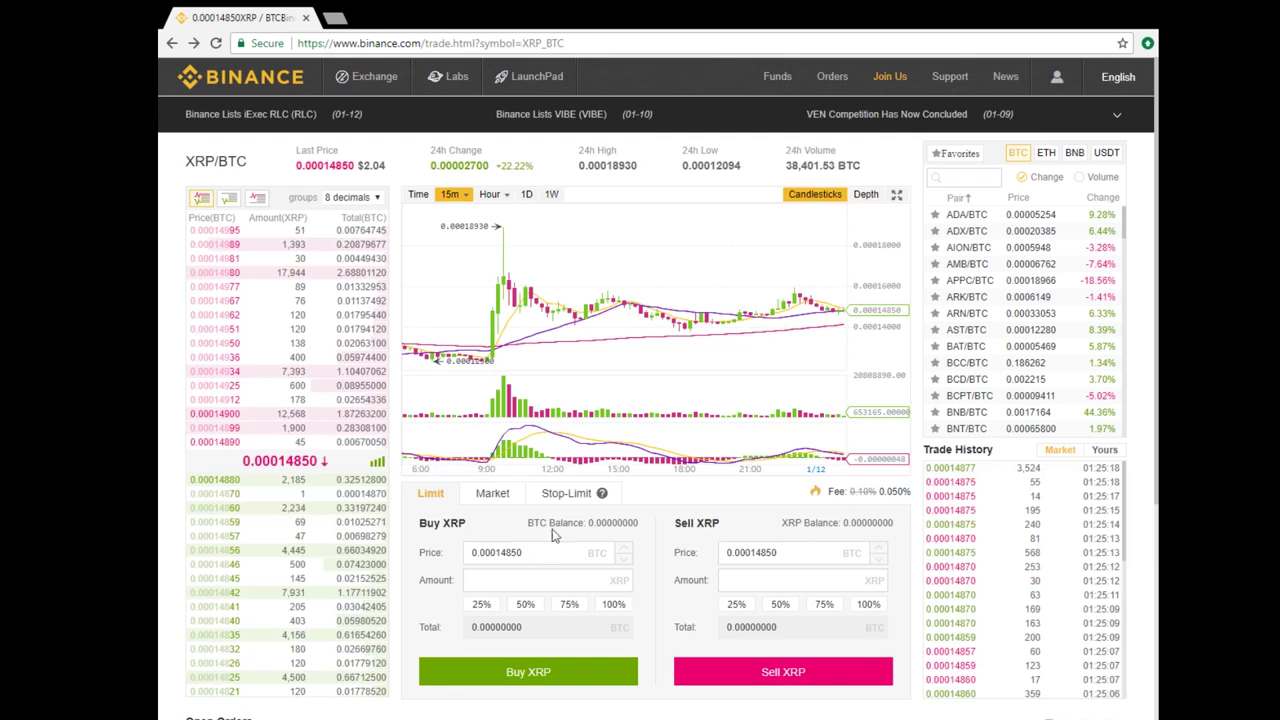
click(490, 493)
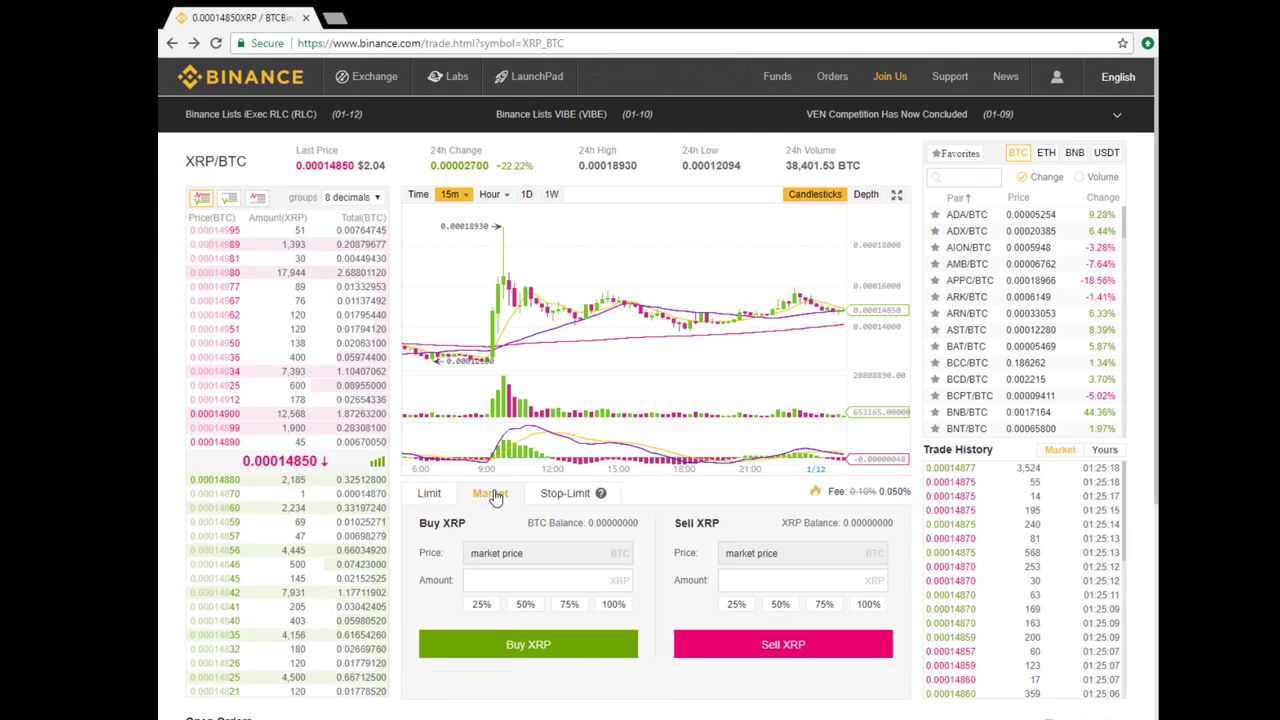
click(480, 581)
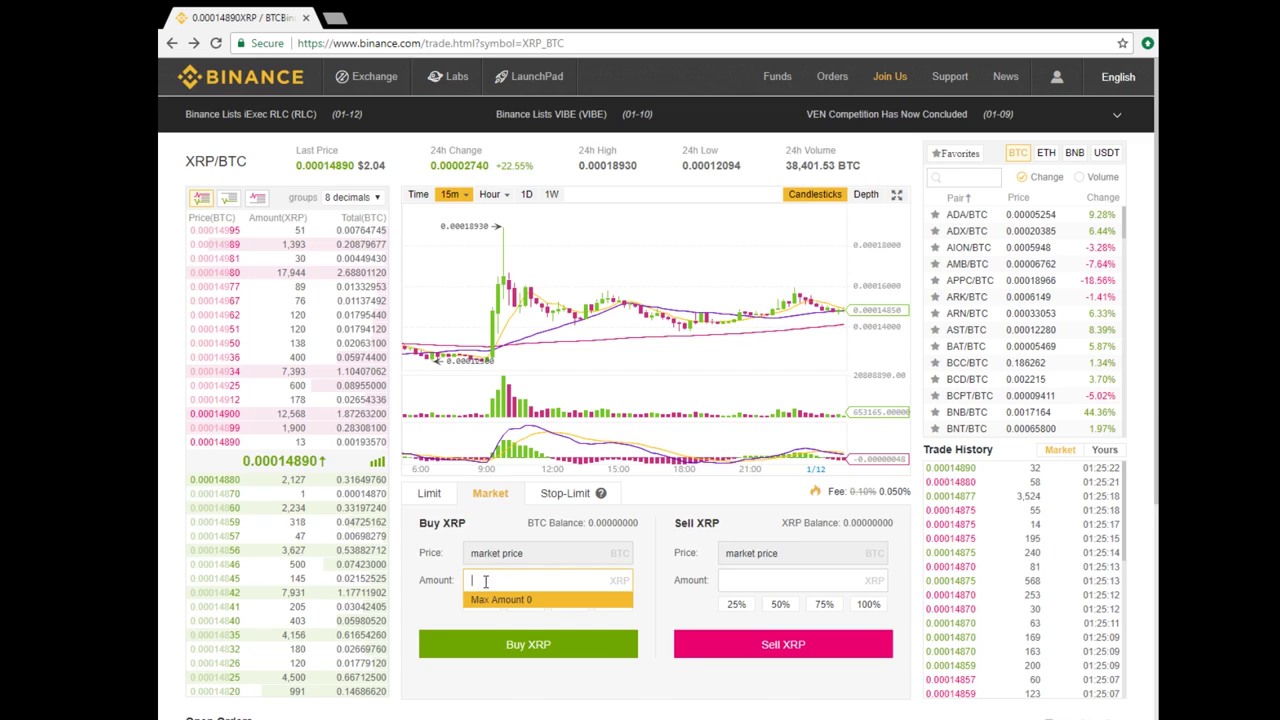
text(100)
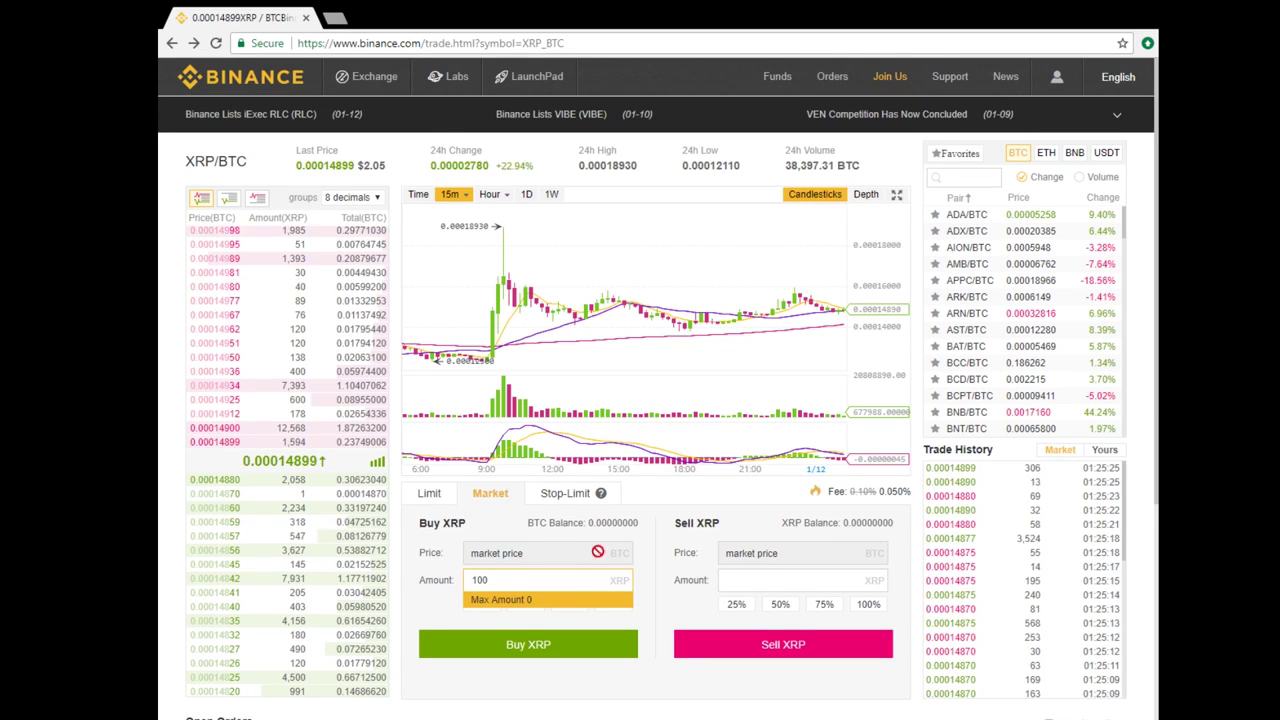
click(657, 572)
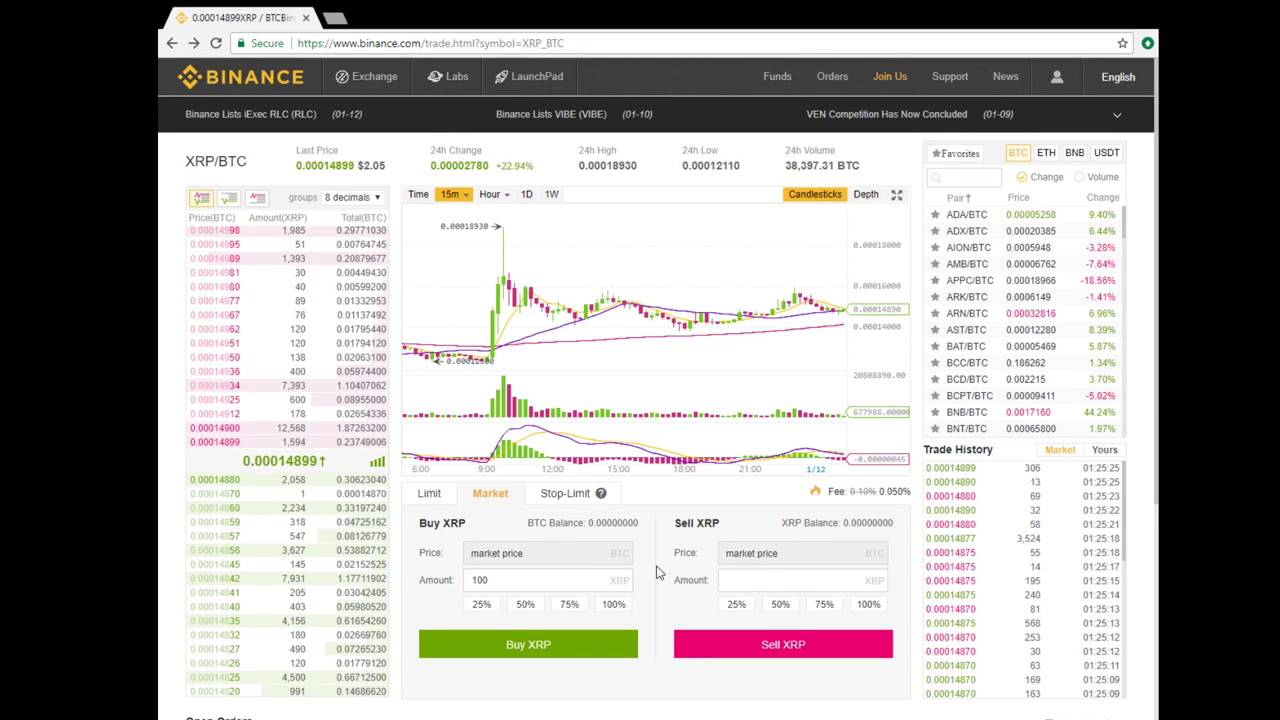
click(545, 655)
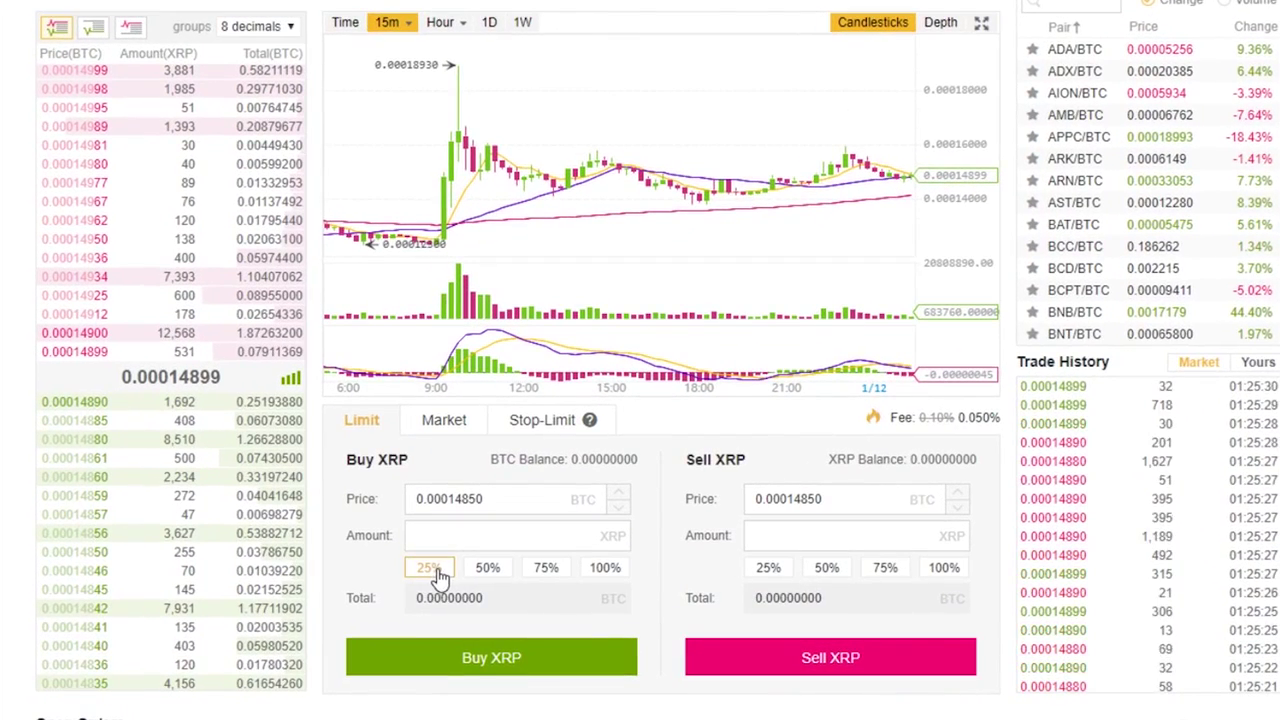